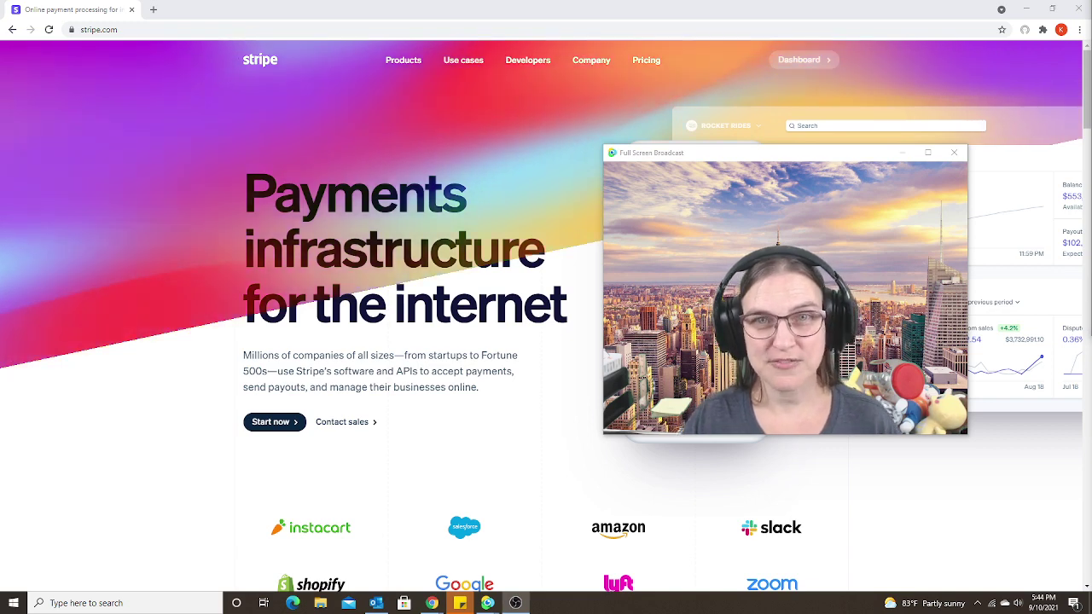
# Switch the account to test mode and search 'wechat' to reach the WeChat Pay payment-method settings
pyautogui.click(805, 68)
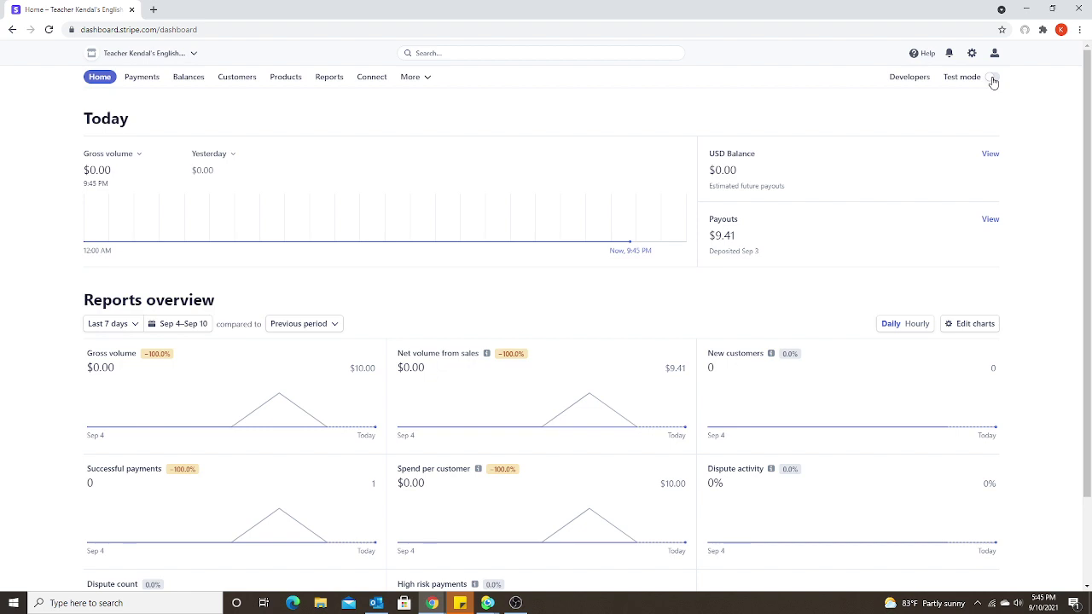
pyautogui.click(992, 77)
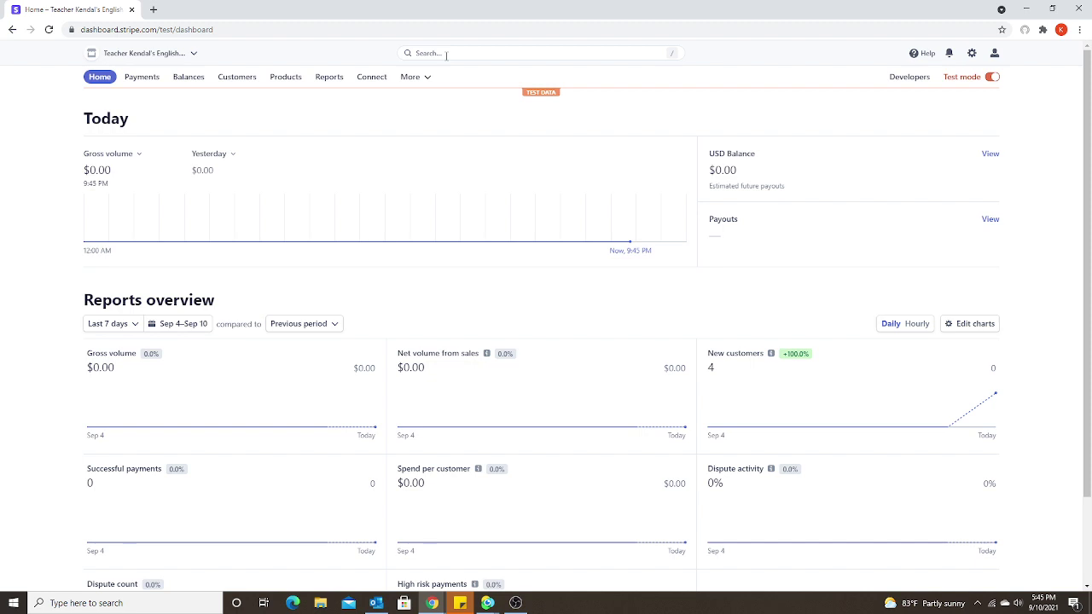
pyautogui.click(445, 55)
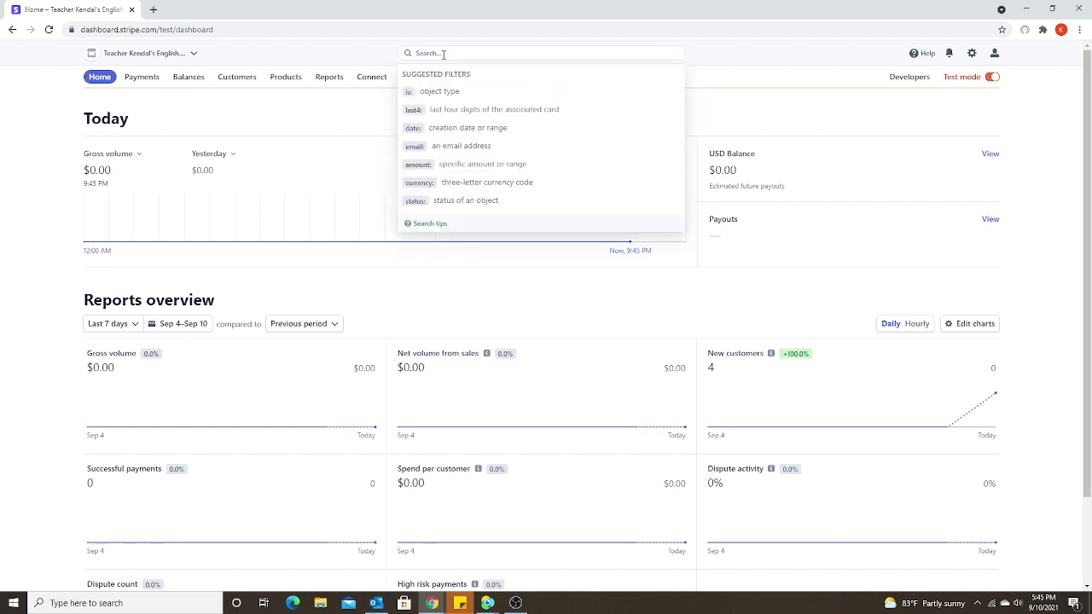
pyautogui.write('wechat')
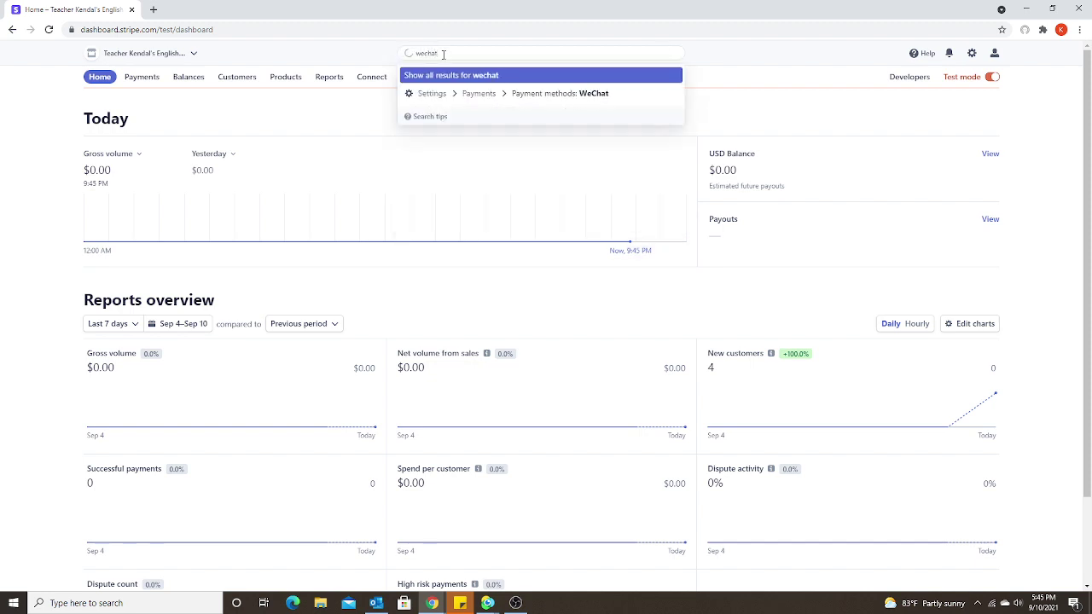
pyautogui.click(571, 100)
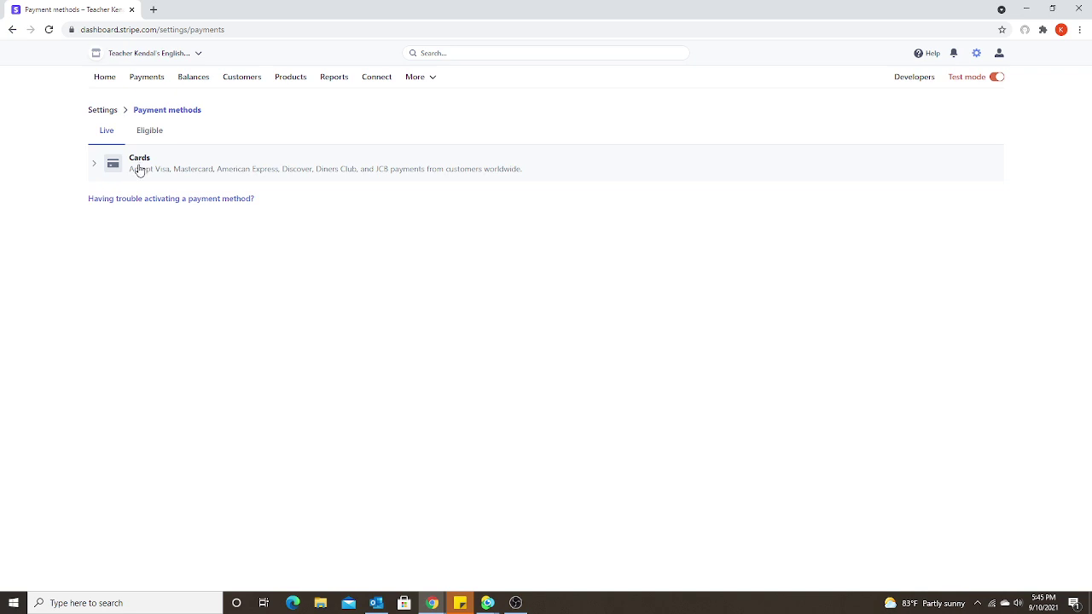
# List the eligible payment methods and expand WeChat Pay's row to confirm it is Active
pyautogui.click(150, 133)
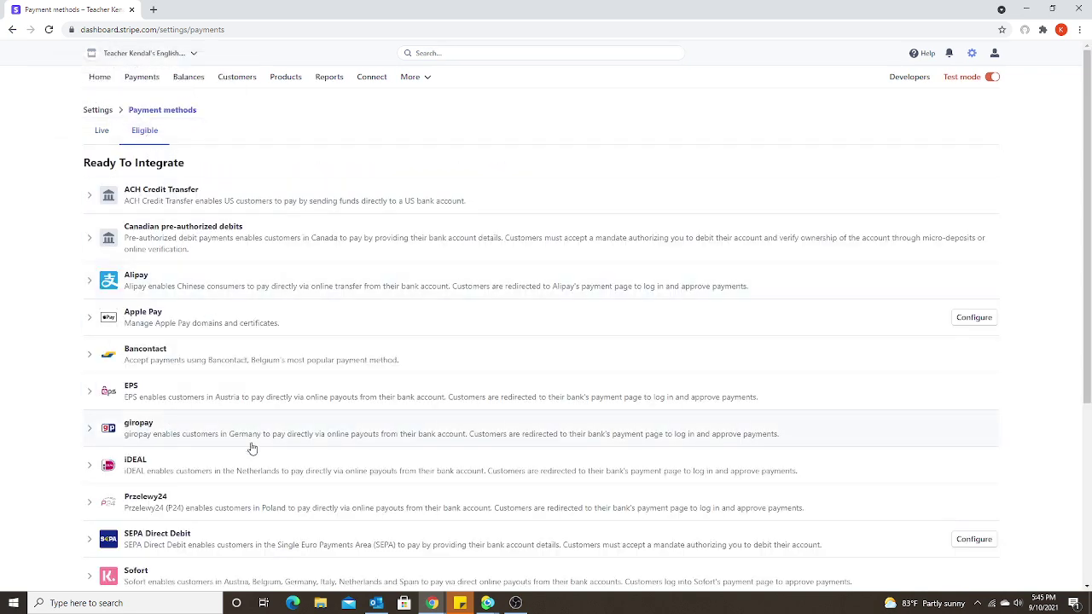
pyautogui.scroll(-3, 254, 453)
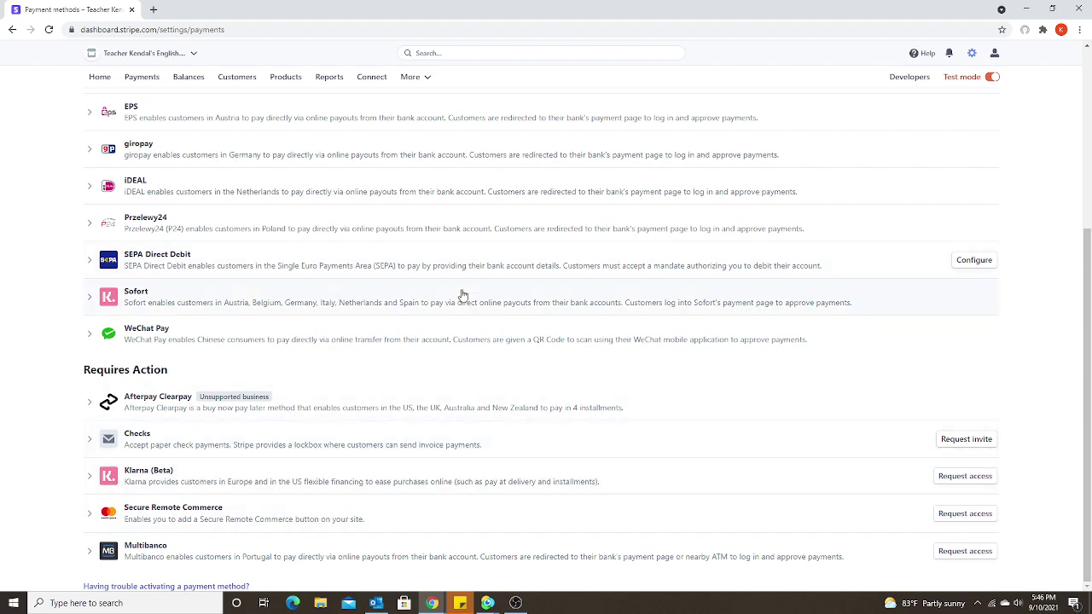
pyautogui.scroll(2, 461, 295)
pyautogui.scroll(2, 306, 267)
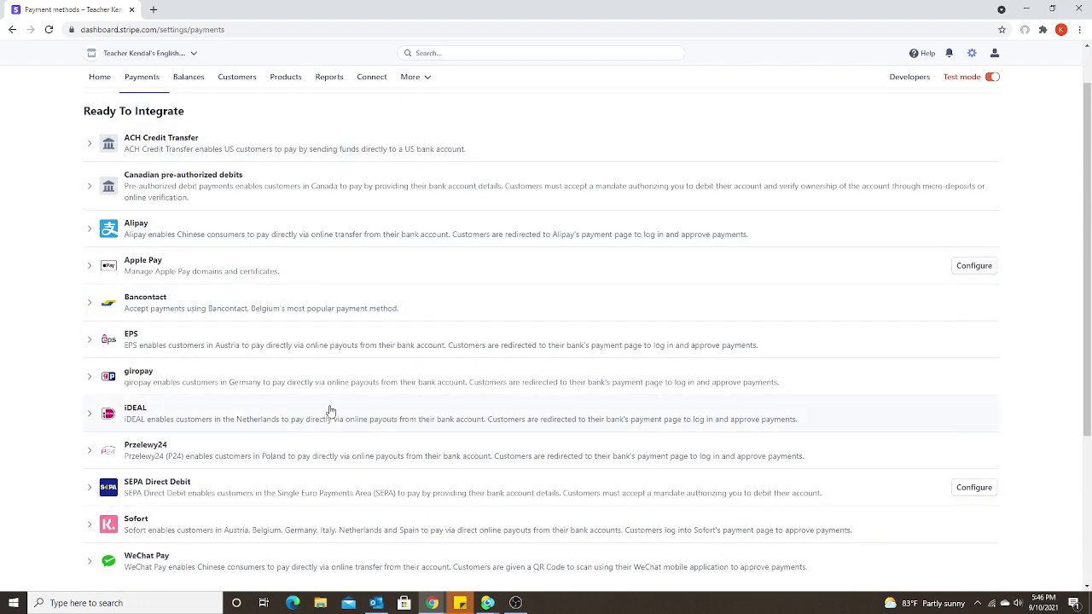
pyautogui.scroll(-2, 331, 411)
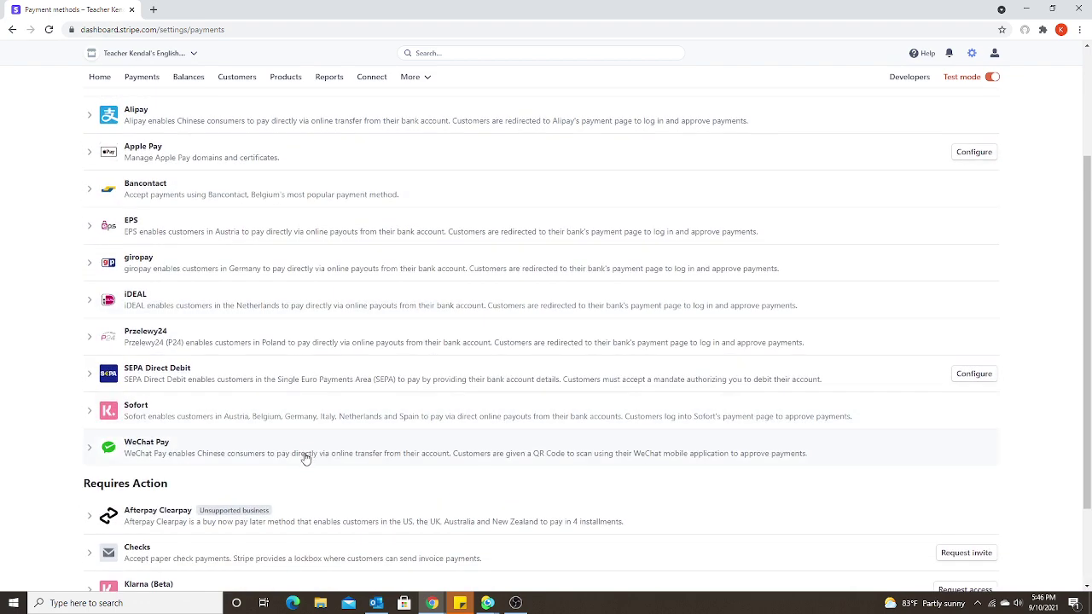
pyautogui.click(367, 459)
pyautogui.scroll(-2, 224, 503)
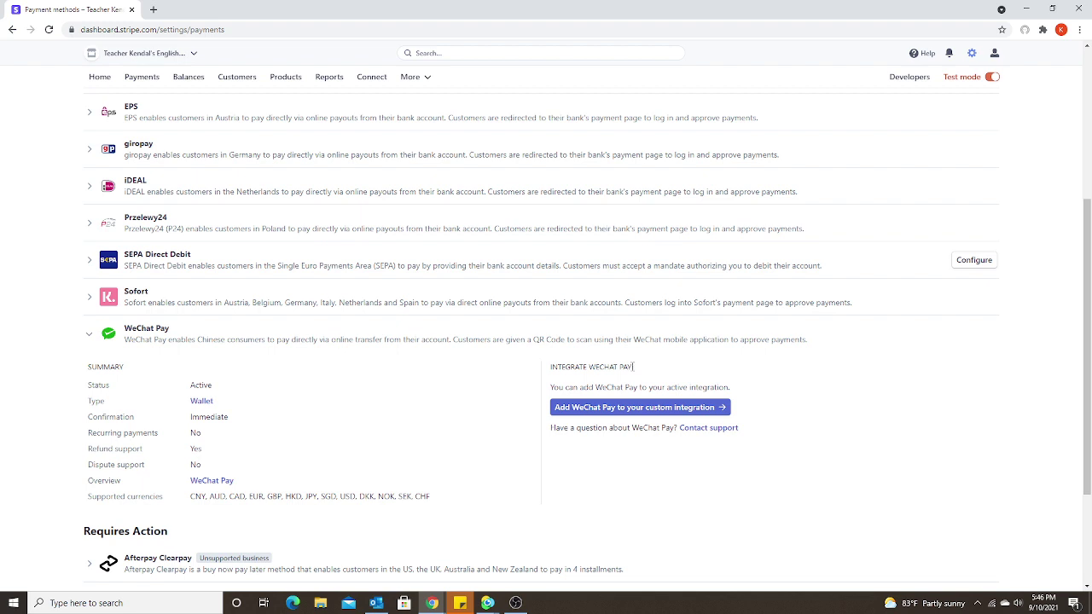
pyautogui.moveTo(634, 367); pyautogui.dragTo(552, 366)
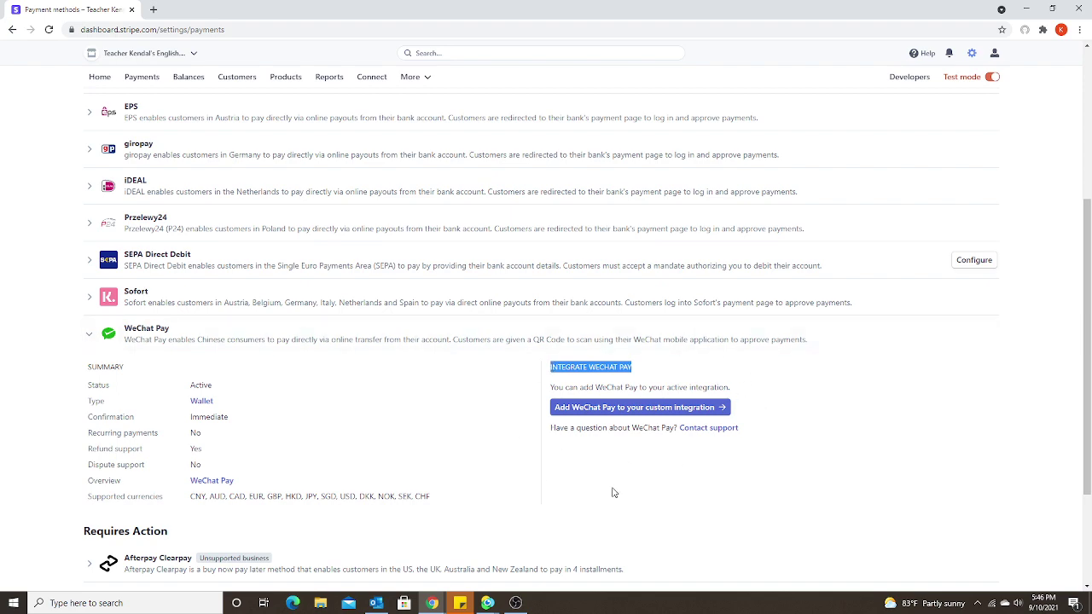
pyautogui.scroll(4, 750, 468)
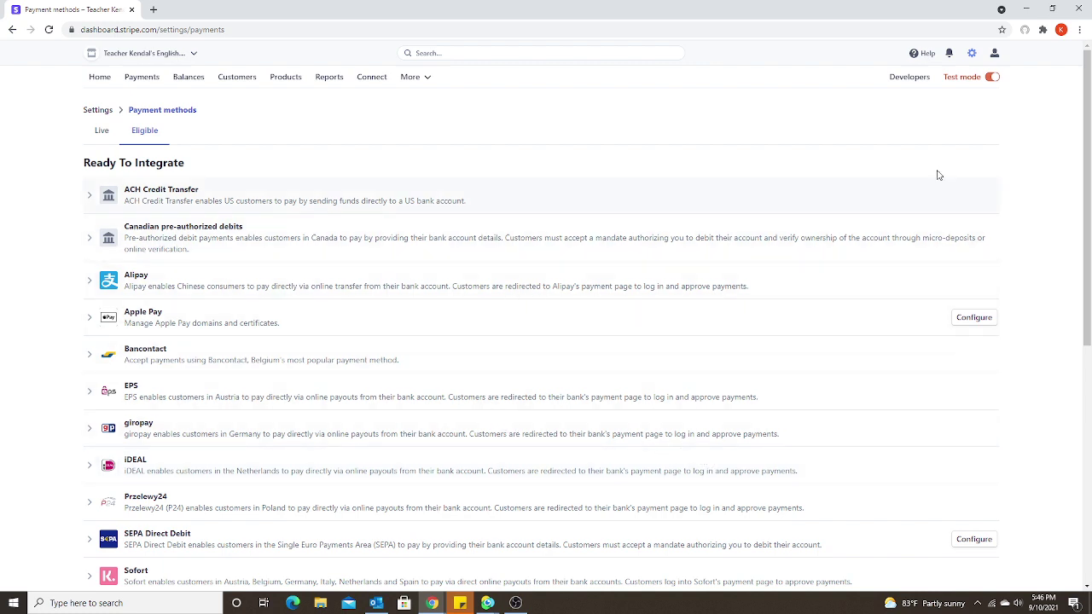
# Go to Payments and open the Invoices list in the sidebar
pyautogui.click(140, 78)
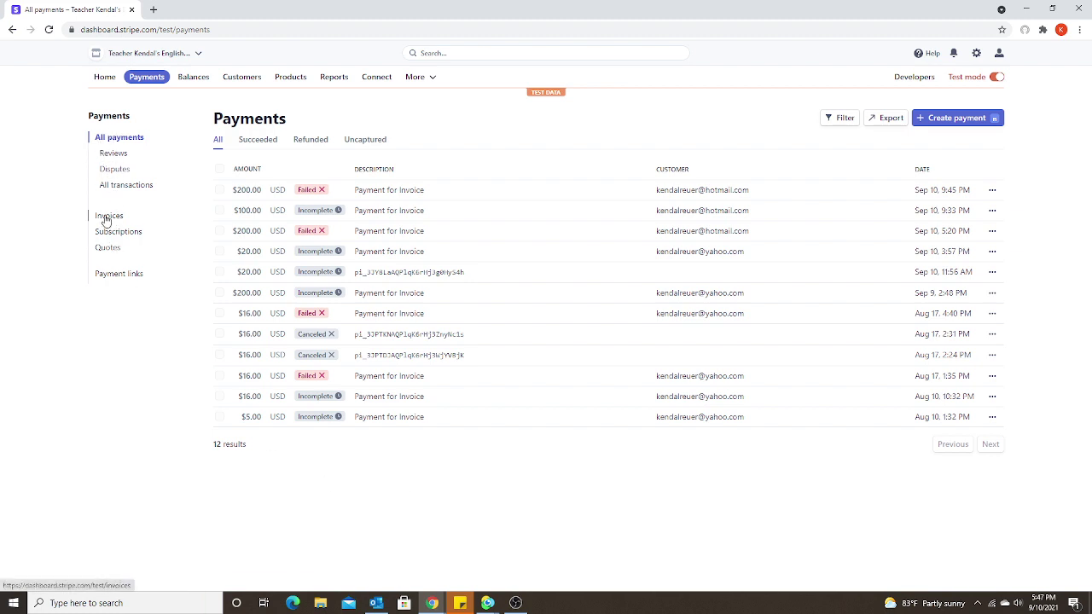
pyautogui.click(107, 219)
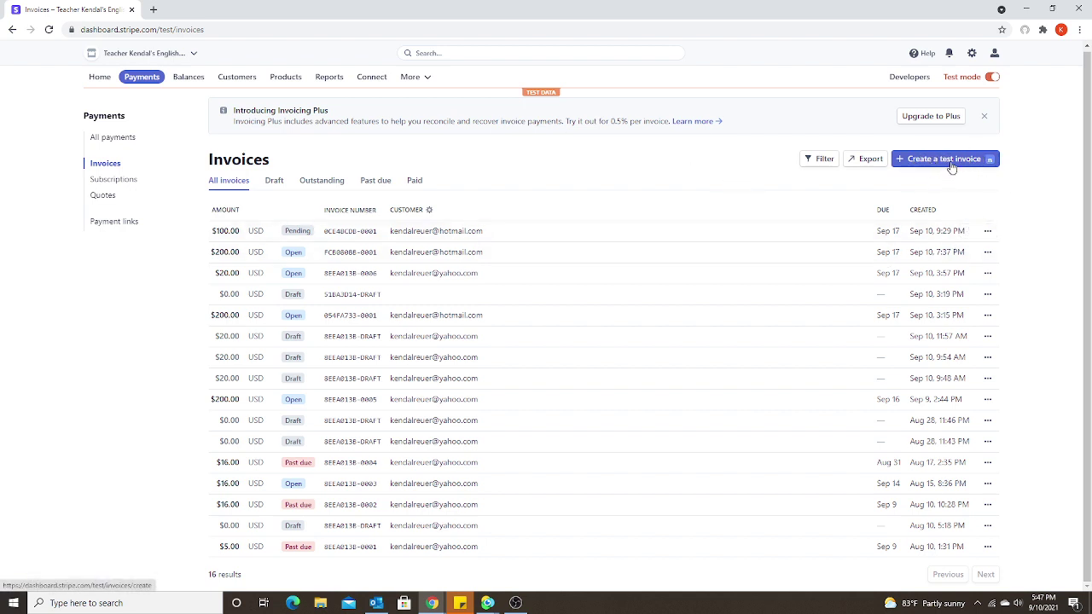
# Create a test invoice for a new customer, entering the customer's name and e-mail address
pyautogui.click(951, 167)
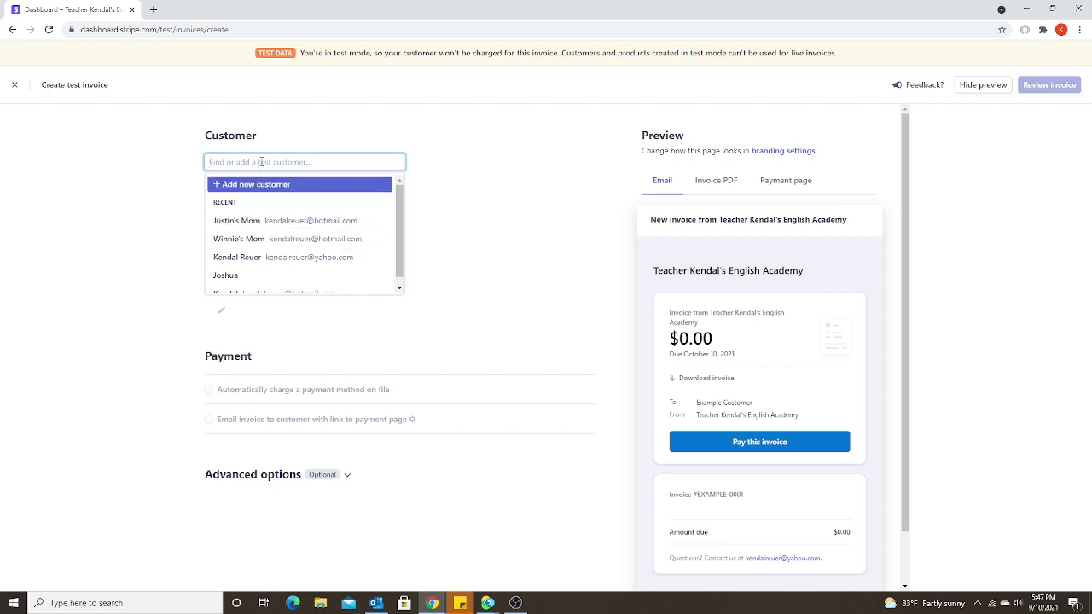
pyautogui.write('Candy')
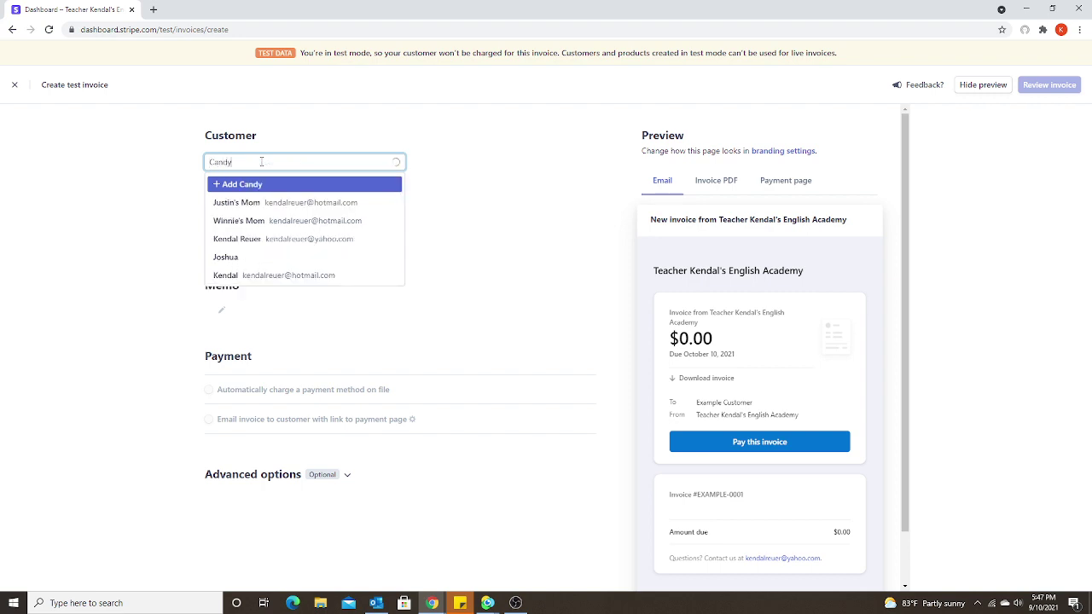
pyautogui.write("'s")
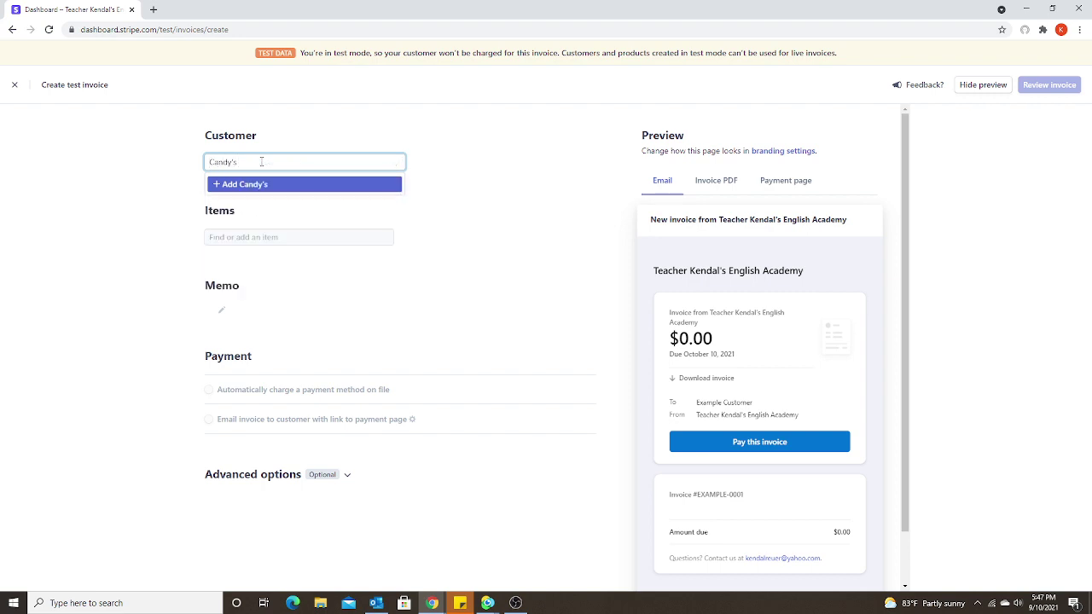
pyautogui.write(' Mom')
pyautogui.click(270, 186)
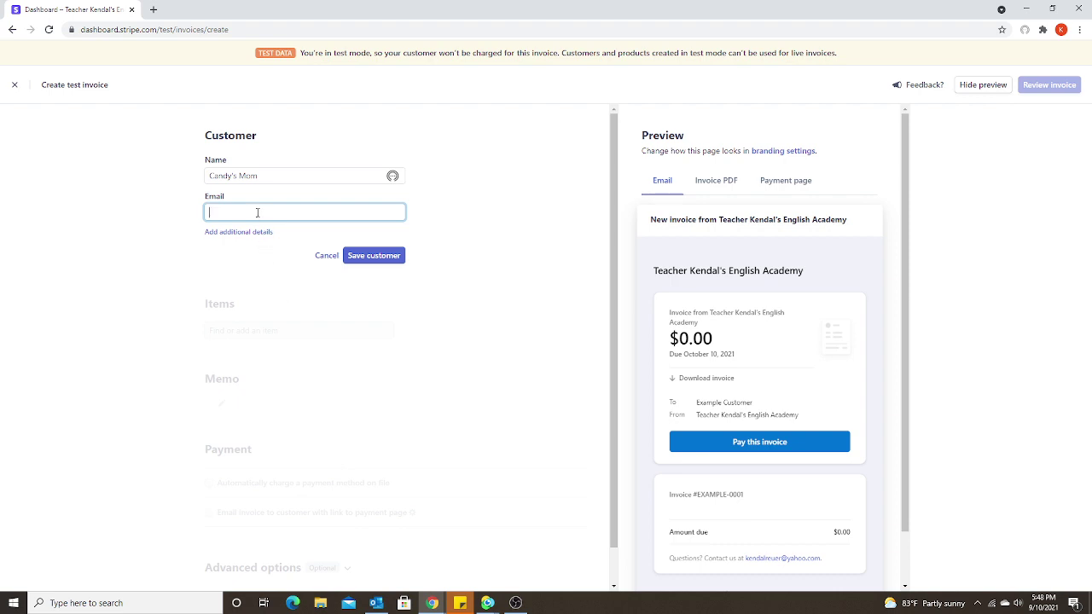
# Save the customer and add a one-time item: English Lessons, quantity 5, $20.00 each
pyautogui.click(374, 255)
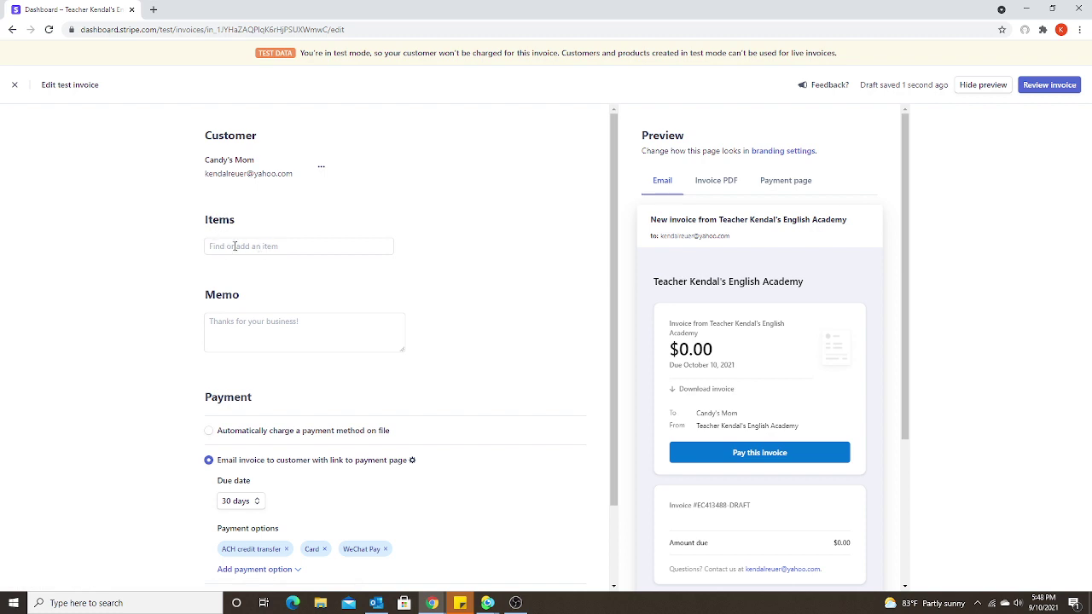
pyautogui.click(234, 247)
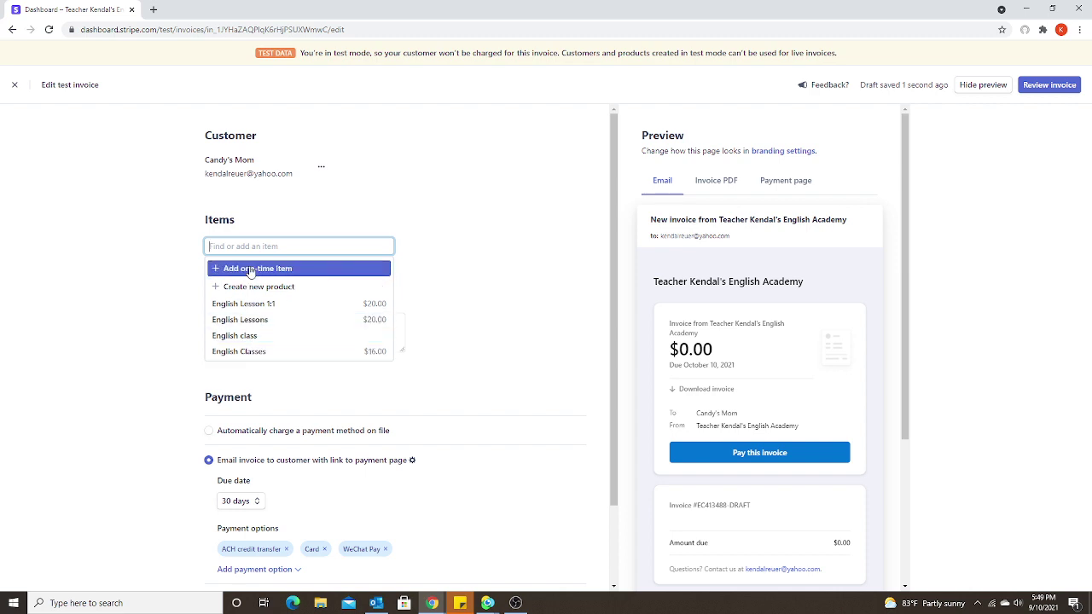
pyautogui.click(249, 269)
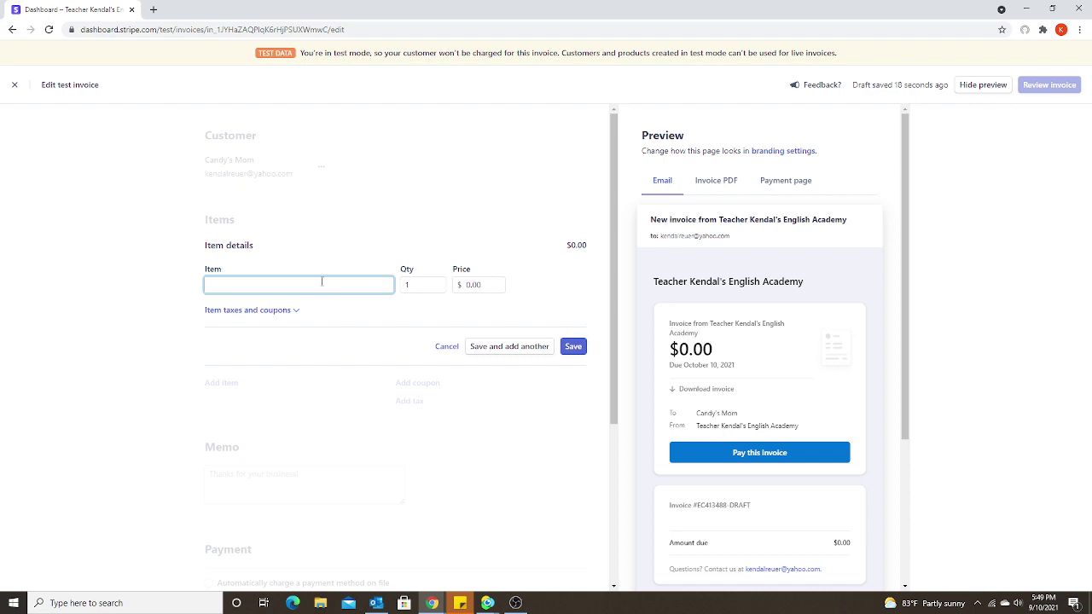
pyautogui.write('English Lessons')
pyautogui.click(428, 286)
pyautogui.write('5')
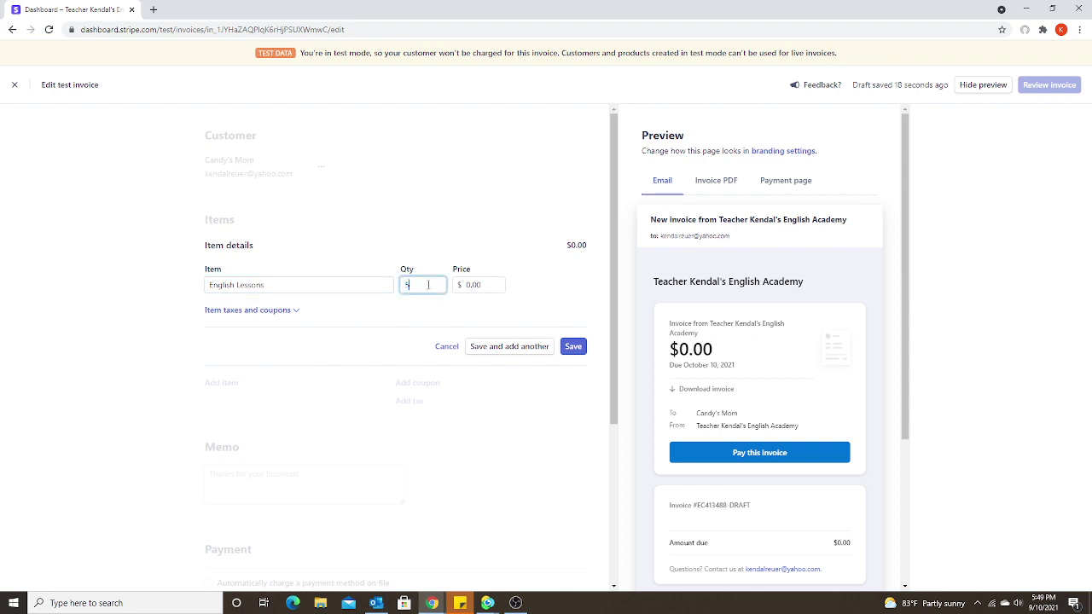
pyautogui.click(493, 283)
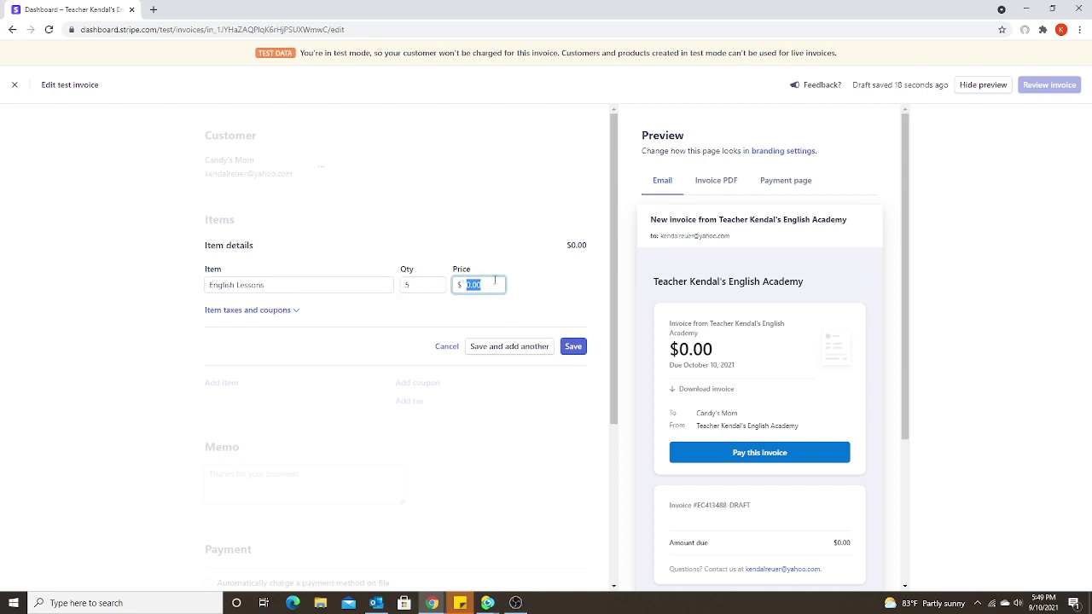
pyautogui.write('20')
pyautogui.click(575, 350)
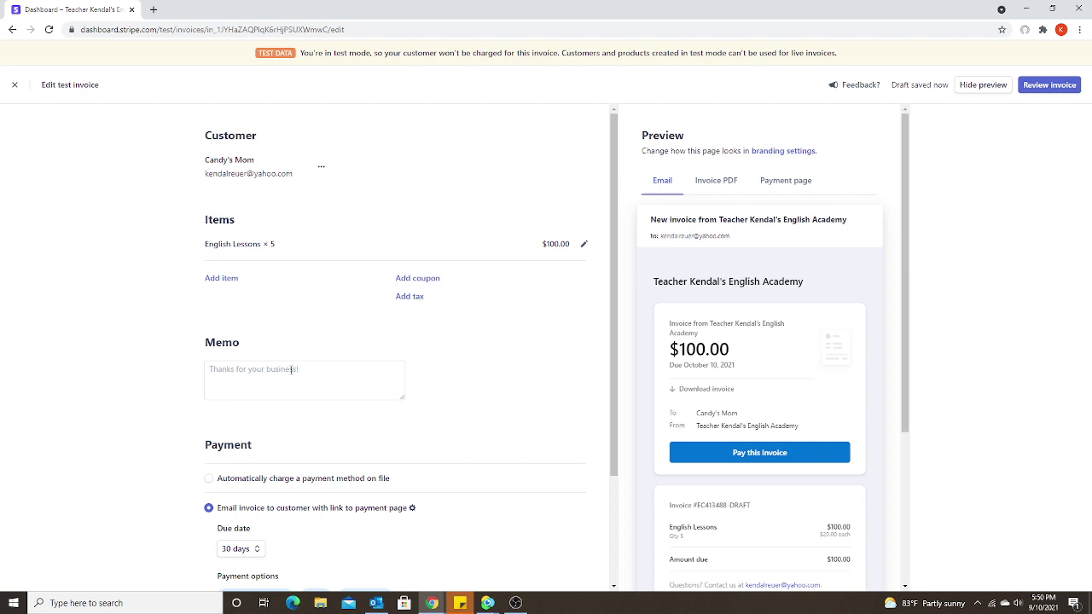
# Bring up the alternative delivery settings for emailing the invoice with a payment-page link
pyautogui.click(292, 369)
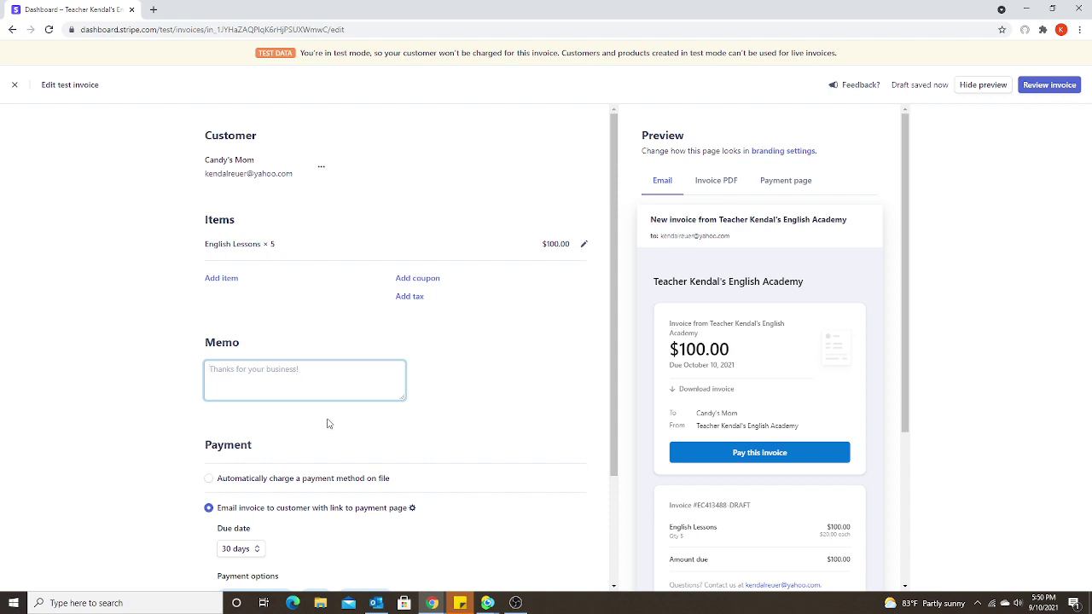
pyautogui.scroll(-2, 328, 422)
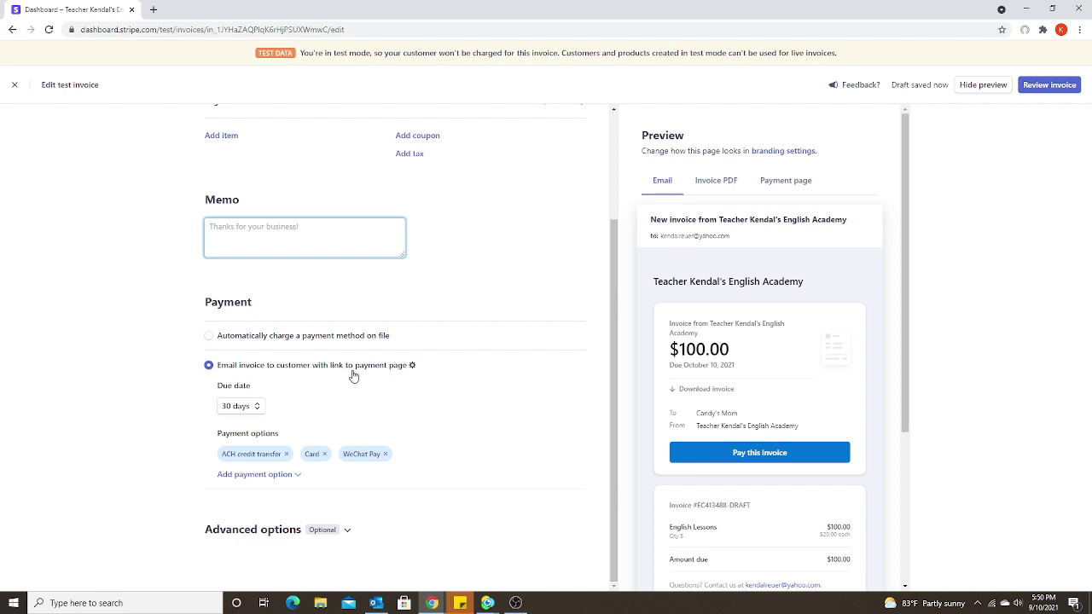
pyautogui.click(412, 367)
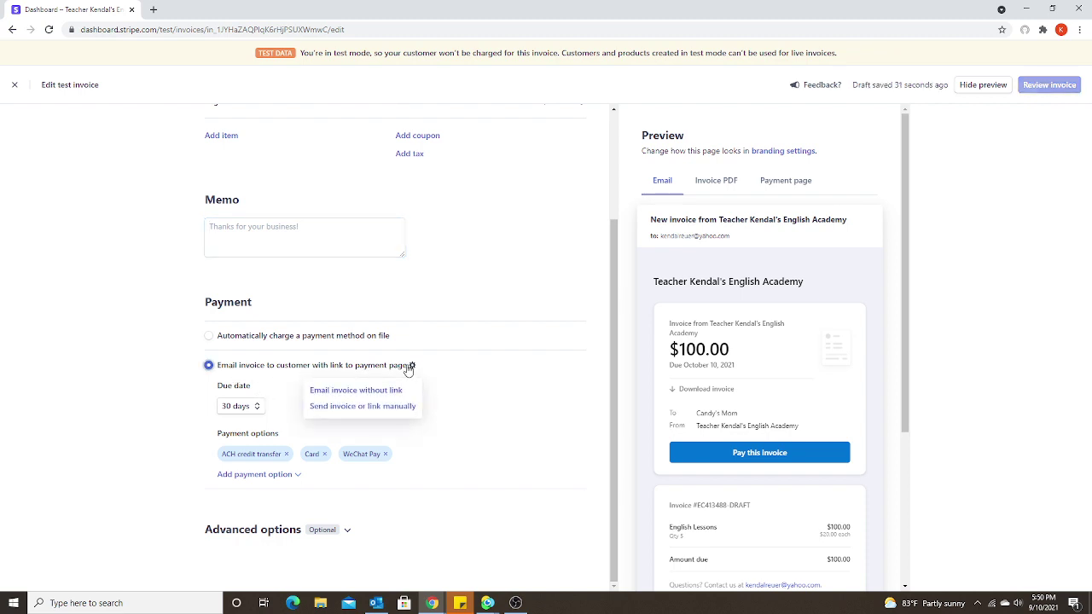
# Deliver the invoice by email with a payment-page link, due in 7 days
pyautogui.click(344, 411)
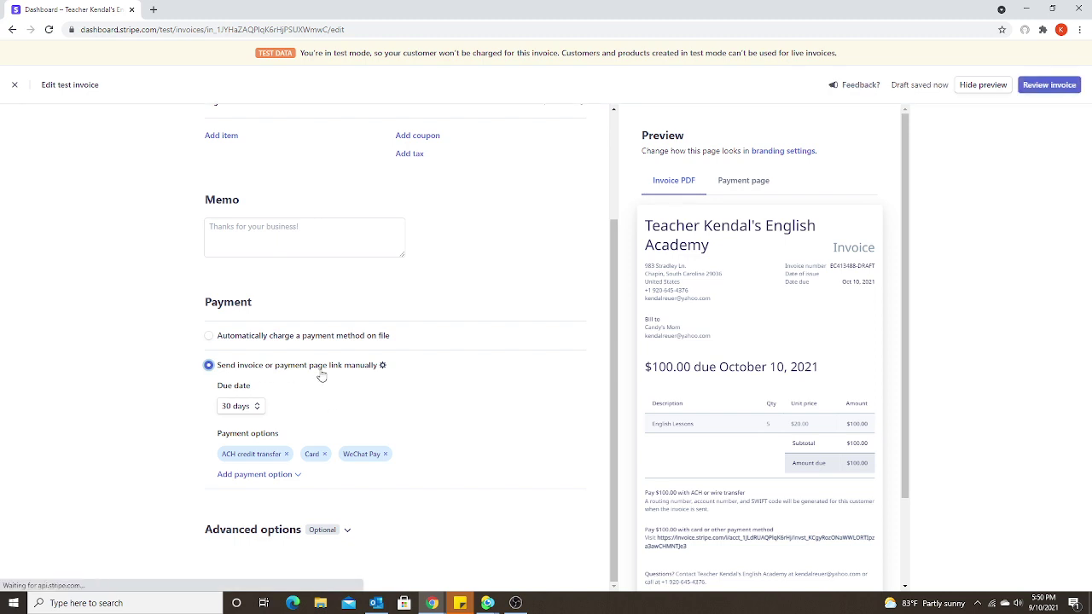
pyautogui.click(381, 365)
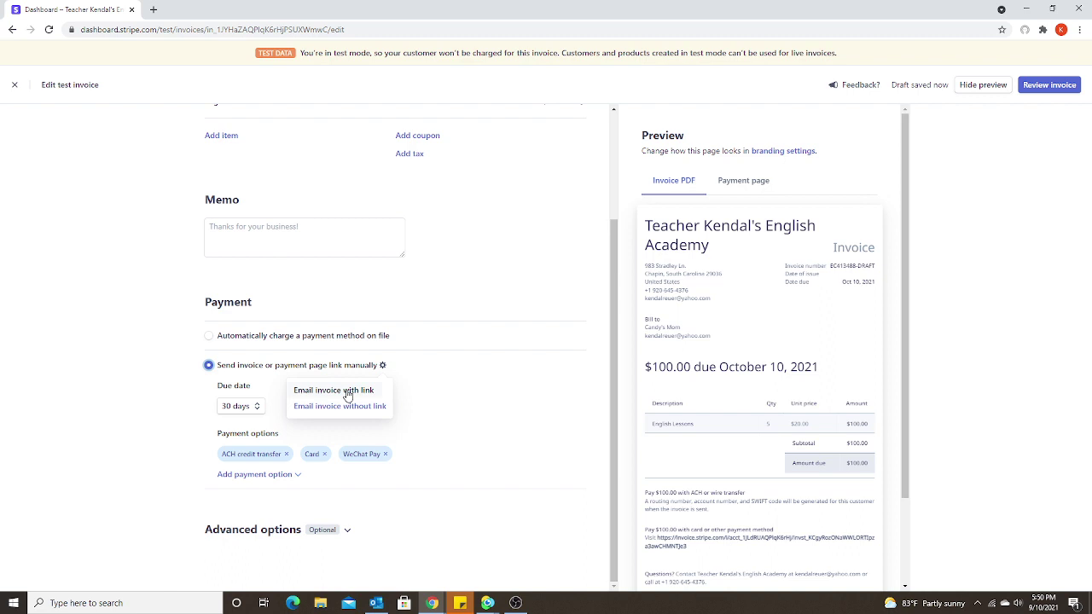
pyautogui.click(348, 392)
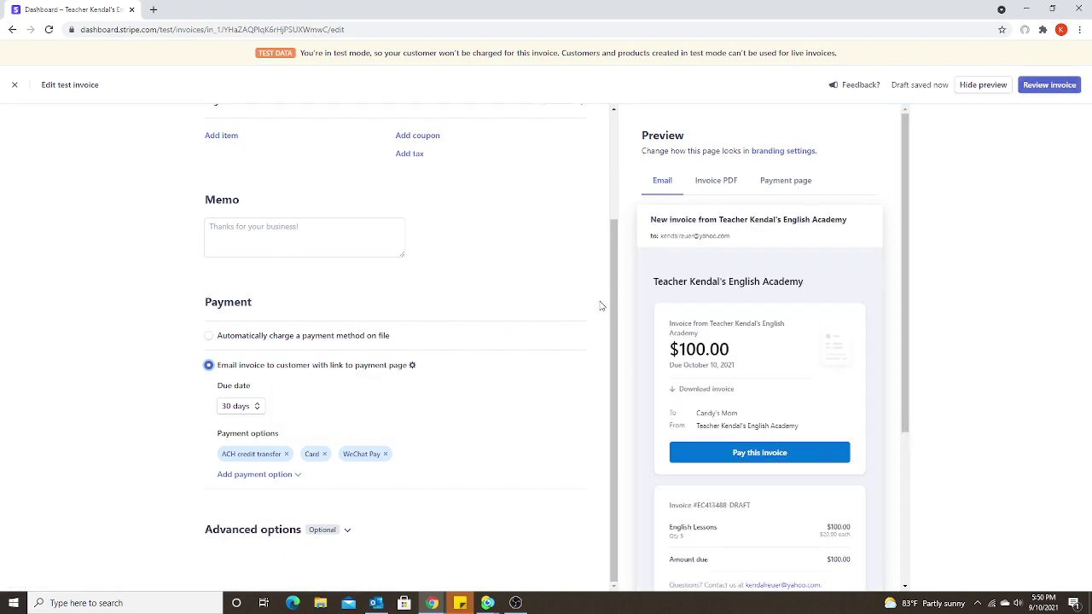
pyautogui.click(248, 408)
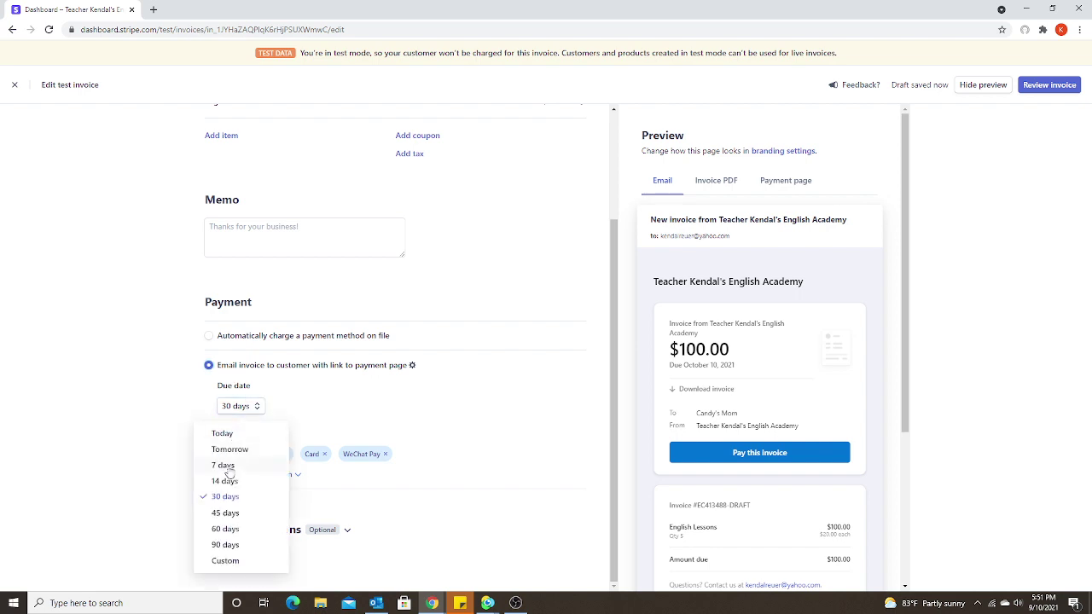
pyautogui.click(227, 465)
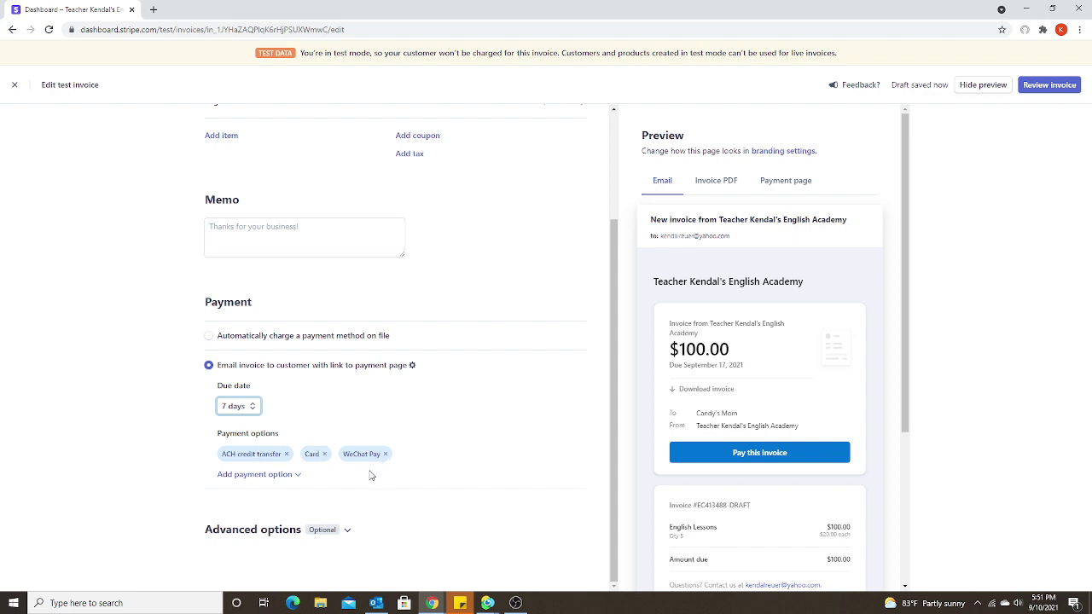
# Remove ACH credit transfer so only Card and WeChat Pay are accepted
pyautogui.click(324, 454)
pyautogui.click(287, 455)
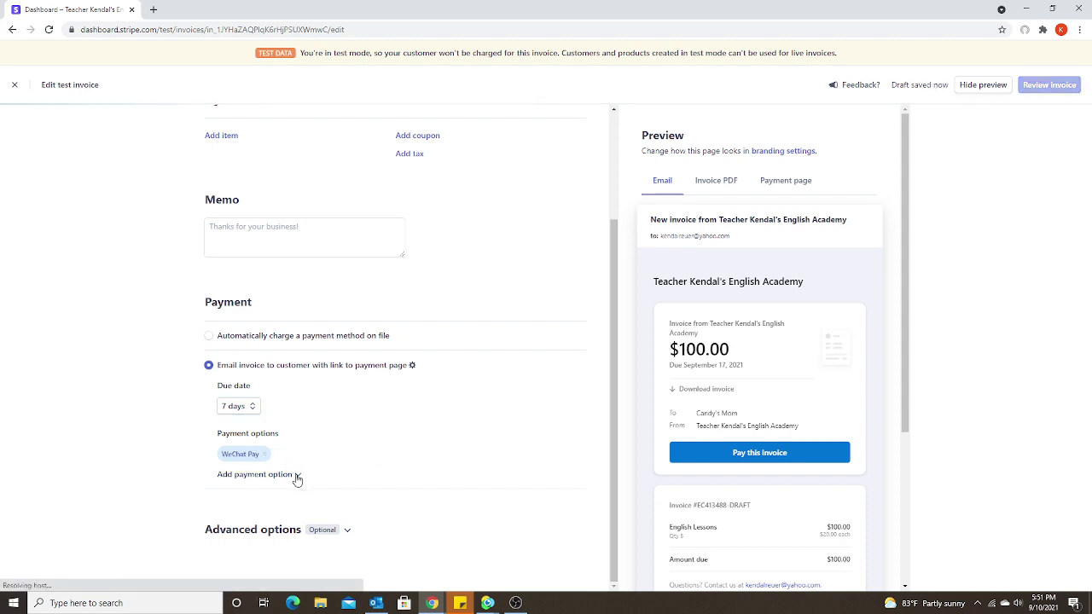
pyautogui.click(294, 476)
pyautogui.click(250, 517)
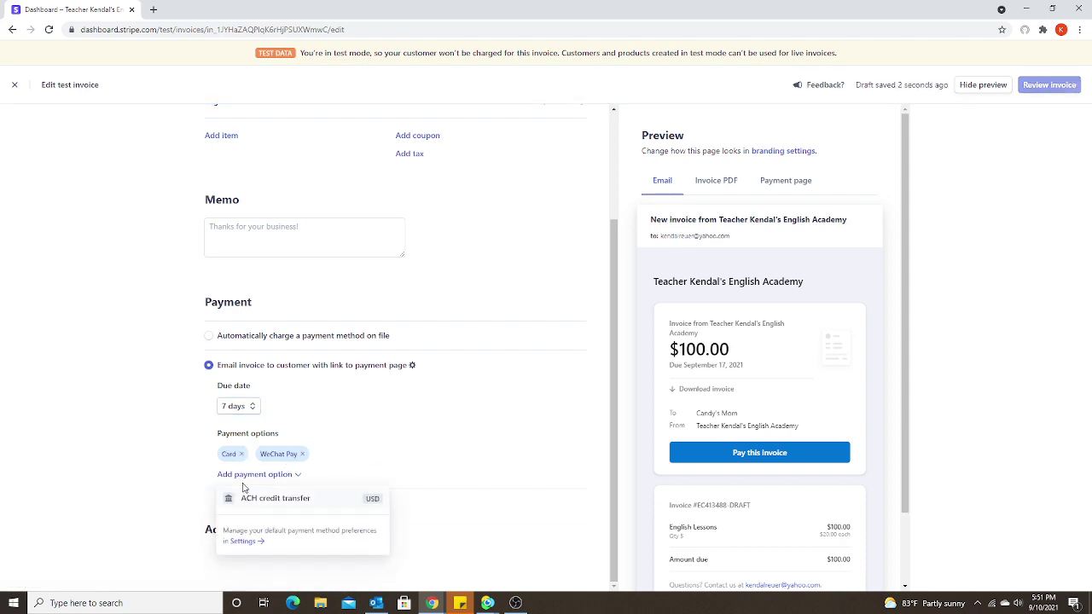
pyautogui.click(397, 450)
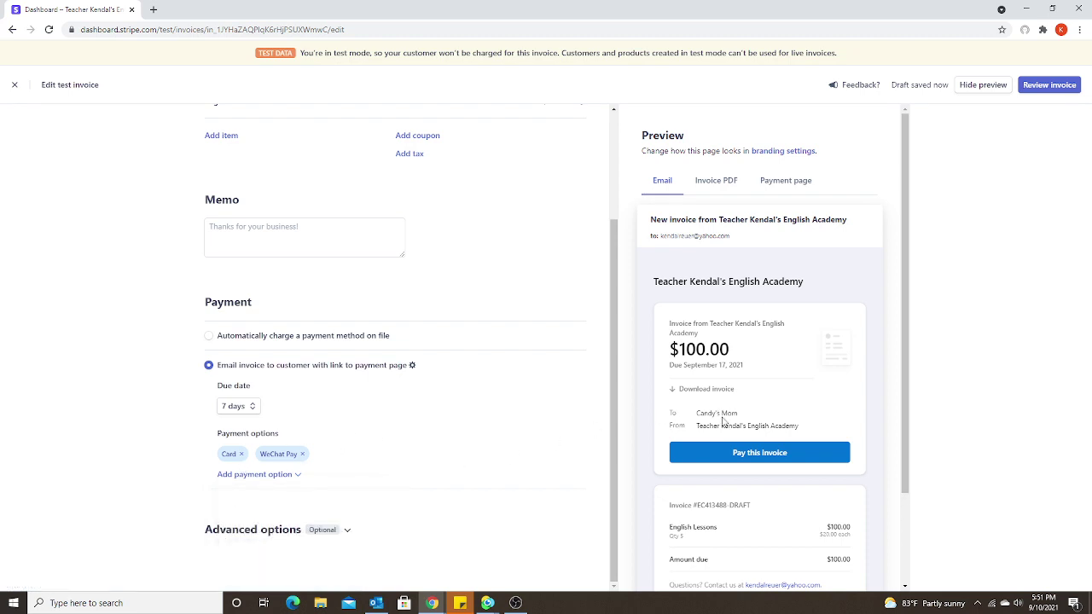
# Preview the invoice PDF, email and payment page, down to WeChat Pay's Generate QR code for $100.00
pyautogui.scroll(-2, 748, 426)
pyautogui.scroll(2, 748, 433)
pyautogui.scroll(-2, 802, 341)
pyautogui.scroll(2, 805, 338)
pyautogui.scroll(-2, 790, 388)
pyautogui.scroll(2, 790, 388)
pyautogui.click(723, 186)
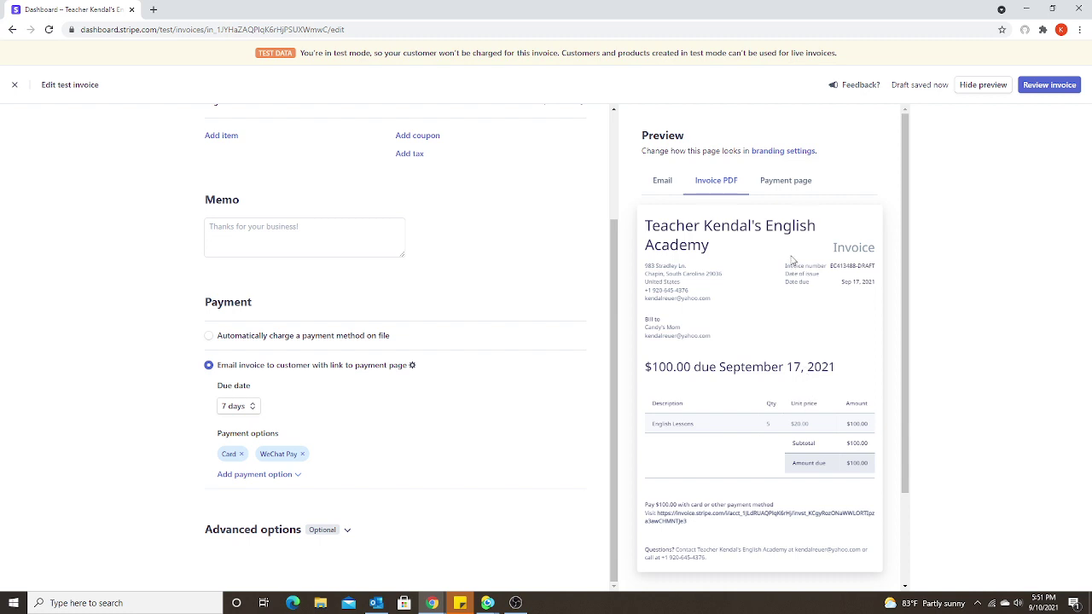
pyautogui.click(766, 184)
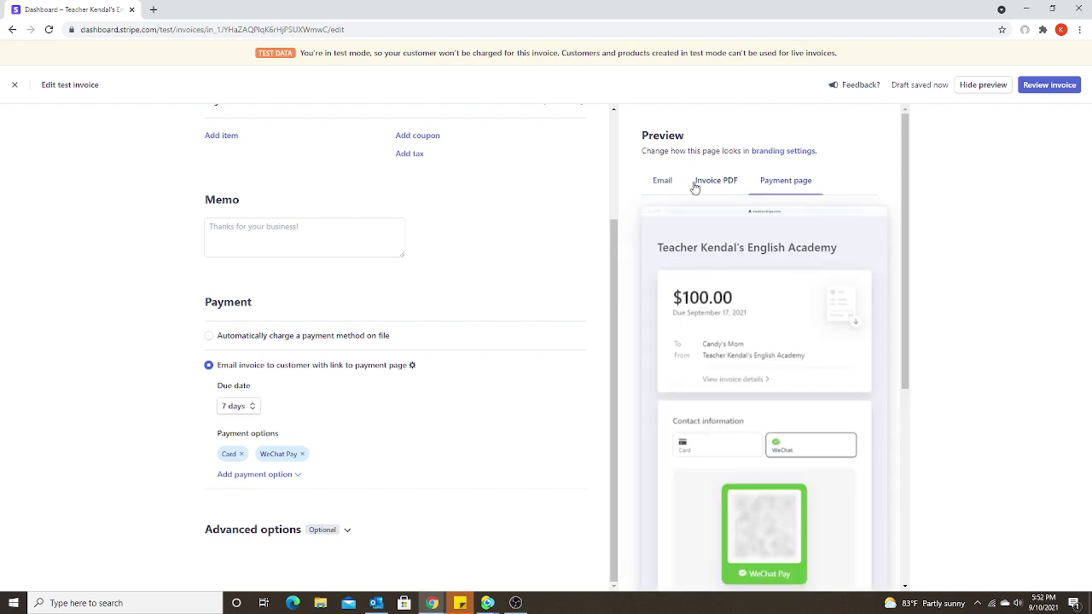
pyautogui.click(659, 180)
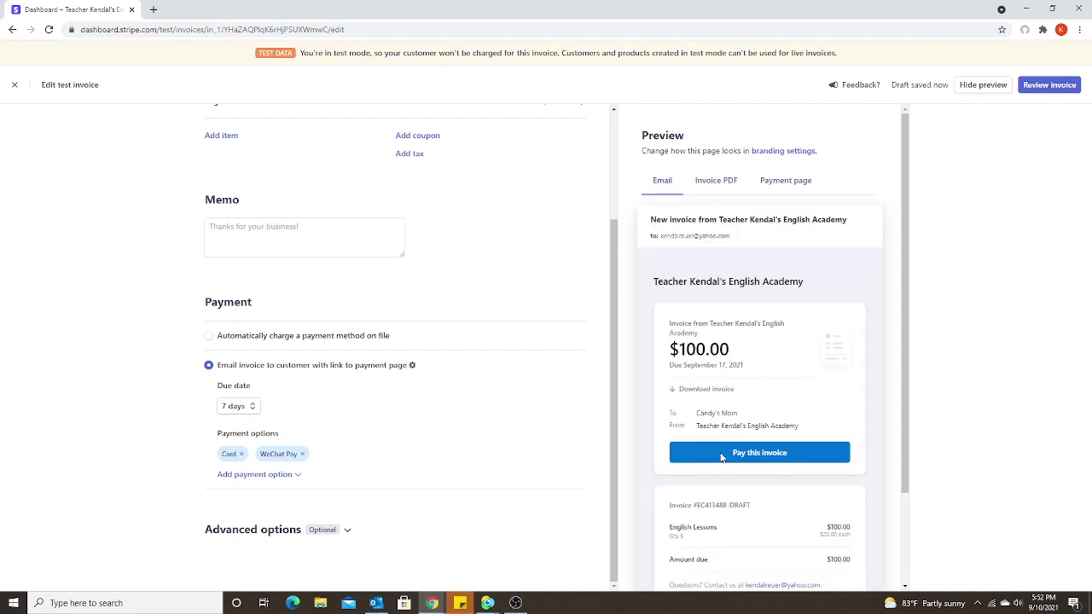
pyautogui.click(779, 184)
pyautogui.scroll(-2, 880, 389)
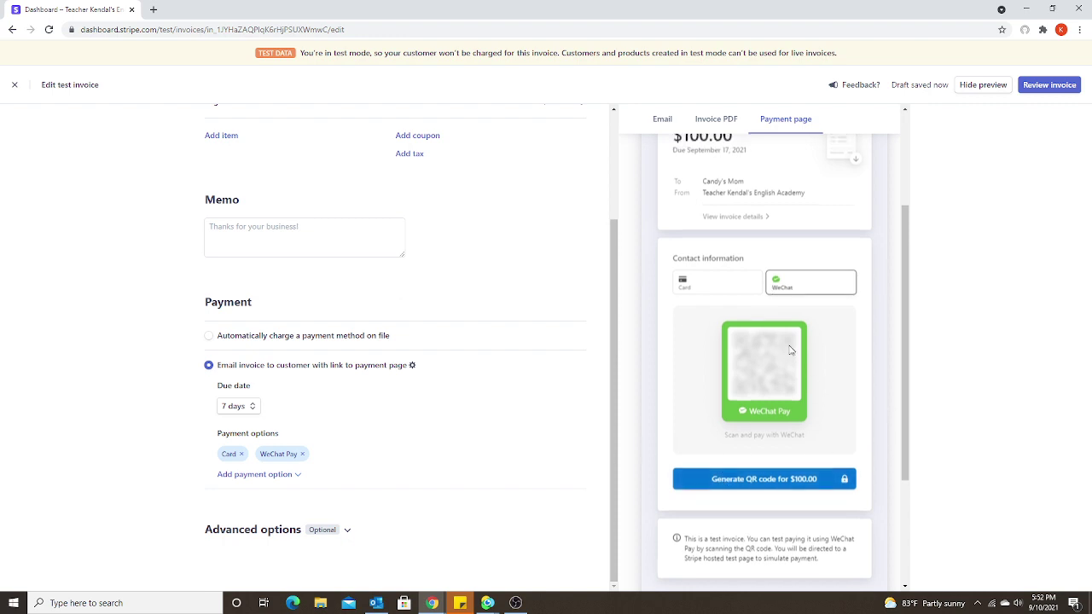
pyautogui.click(1048, 88)
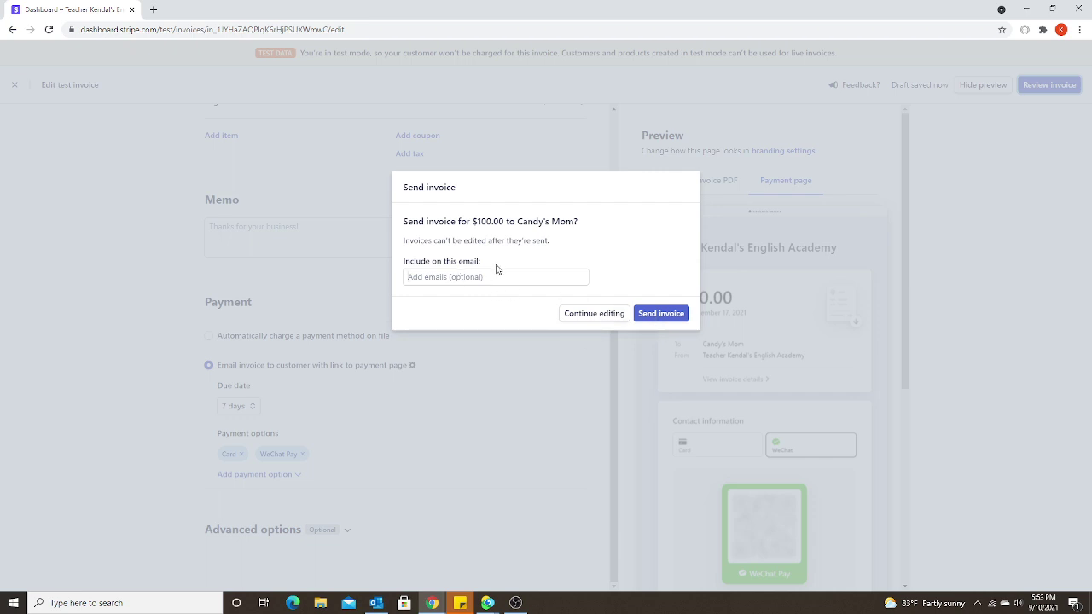
pyautogui.click(656, 317)
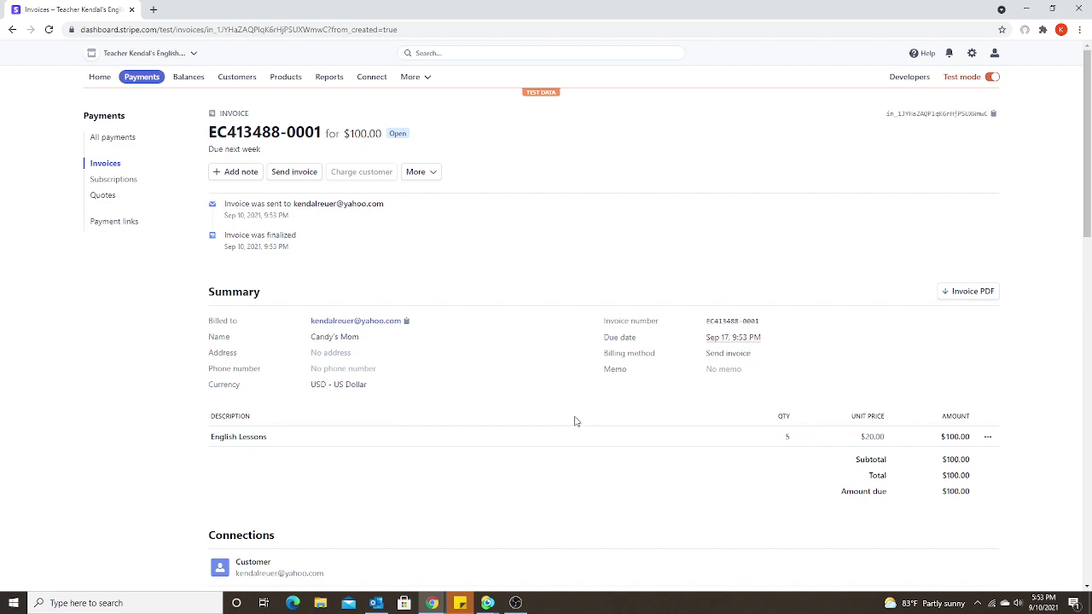
# Copy the Payment page URL from the sent invoice's Details section
pyautogui.scroll(-4, 575, 422)
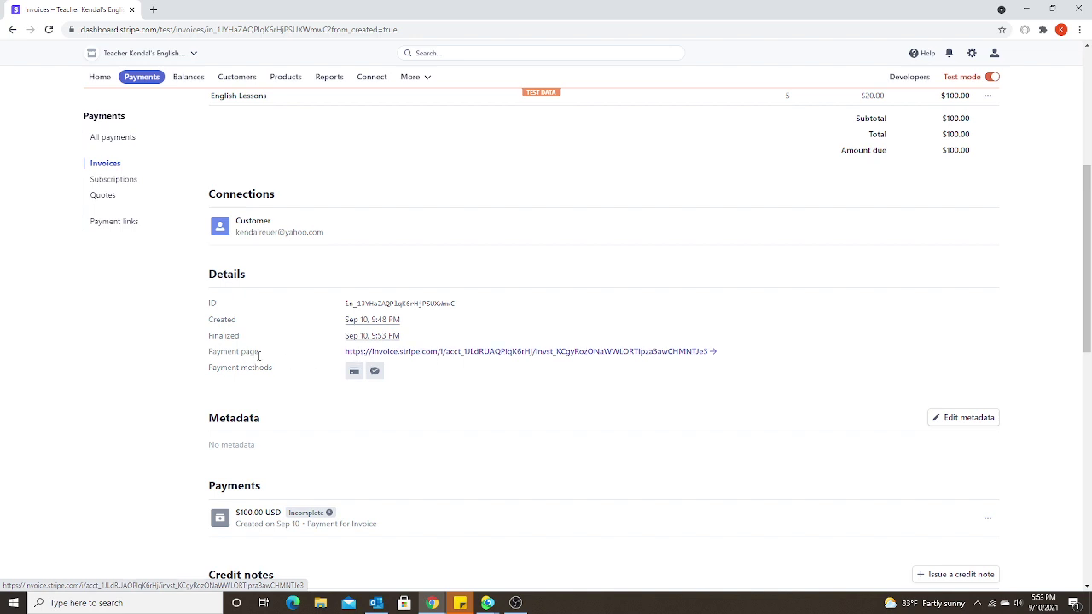
pyautogui.rightClick(509, 356)
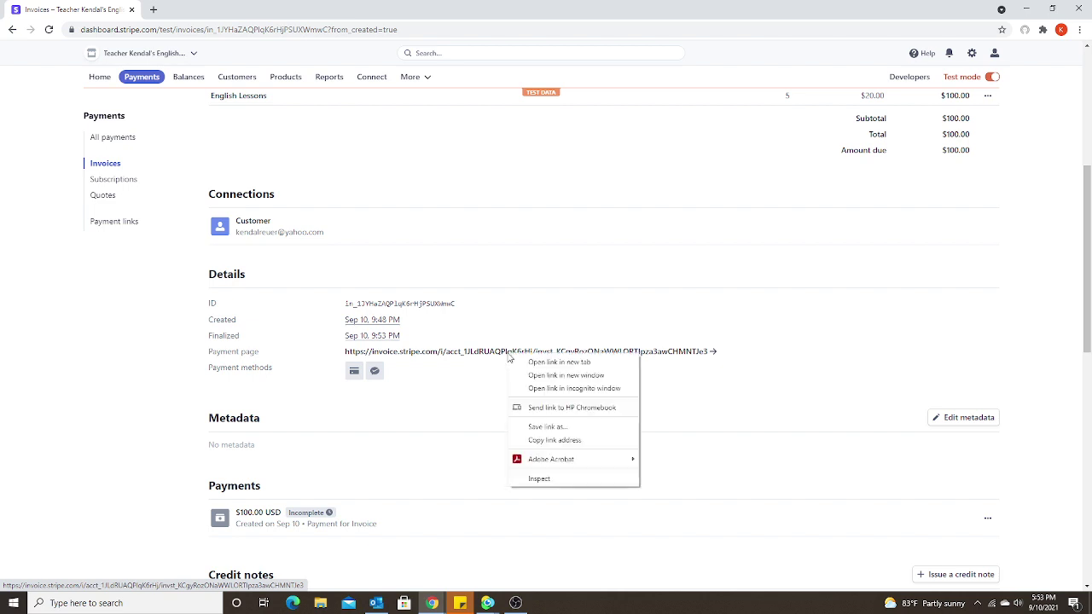
pyautogui.click(555, 440)
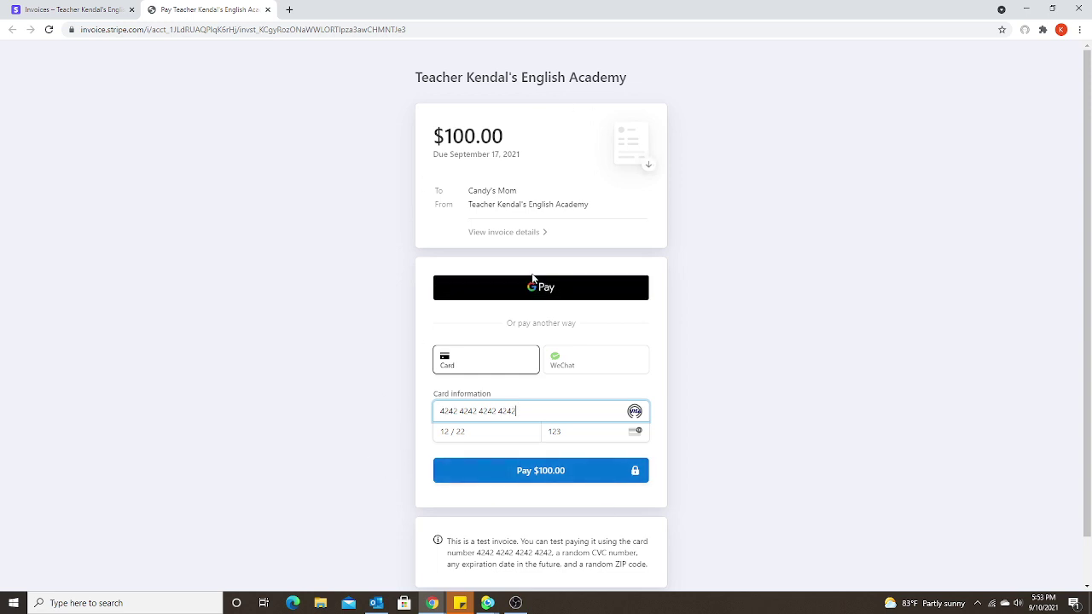
# Switch the invoice payment page to WeChat Pay and generate the $100.00 QR code
pyautogui.scroll(-1, 480, 370)
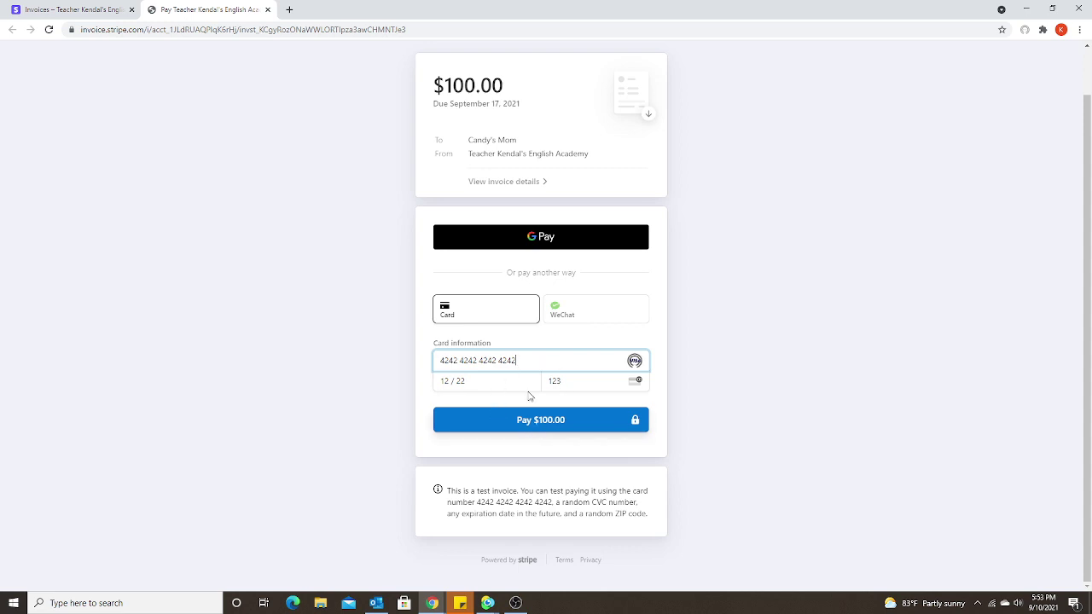
pyautogui.click(579, 319)
pyautogui.scroll(-2, 700, 365)
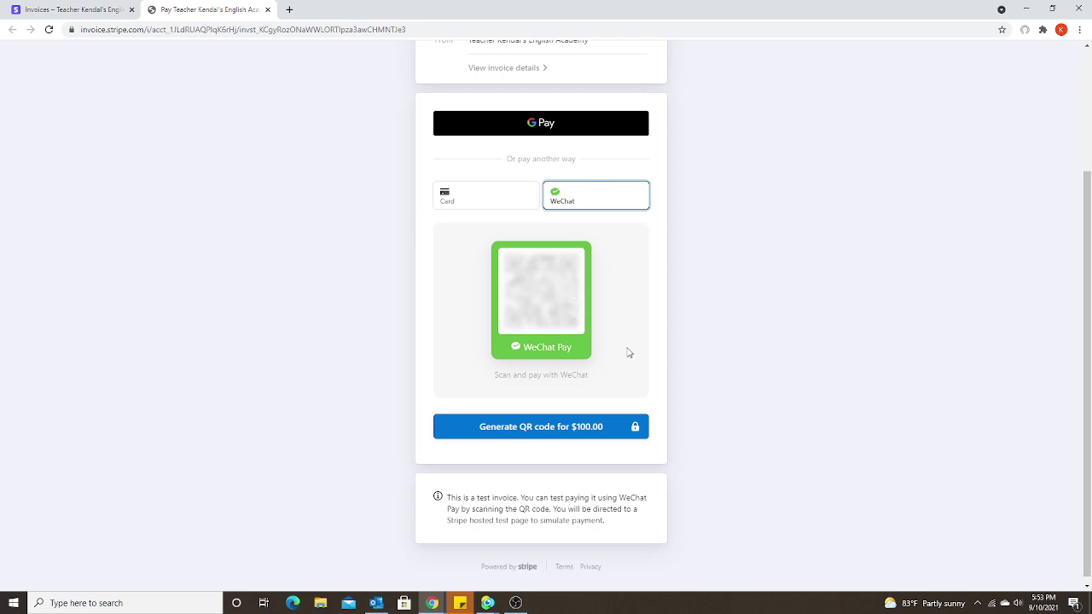
pyautogui.click(530, 428)
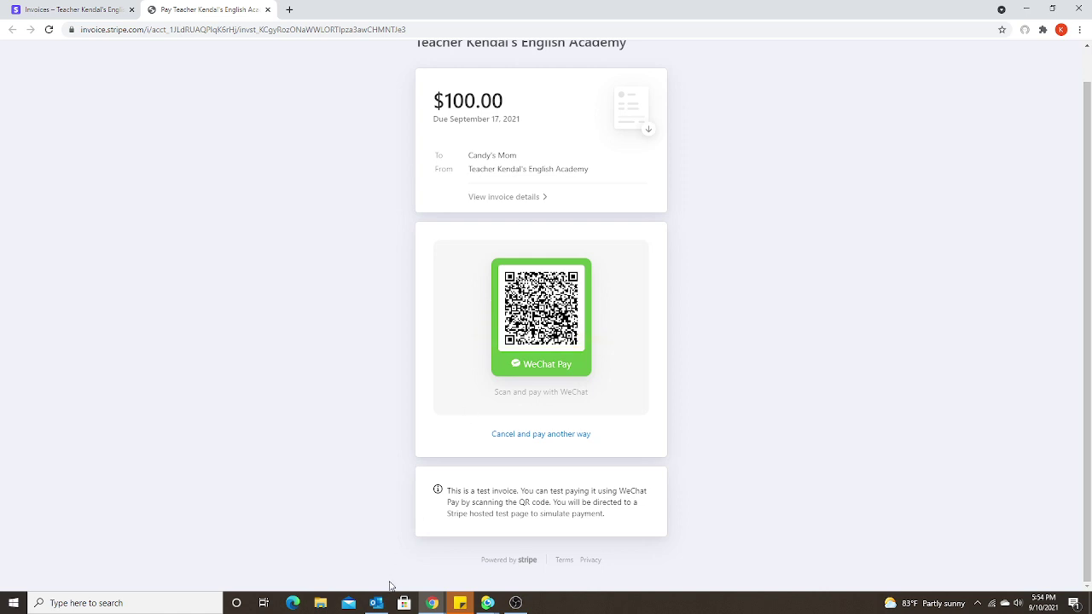
# Check the Outlook Inbox, which is empty, then bring up the Full Screen Broadcast webcam window
pyautogui.click(379, 604)
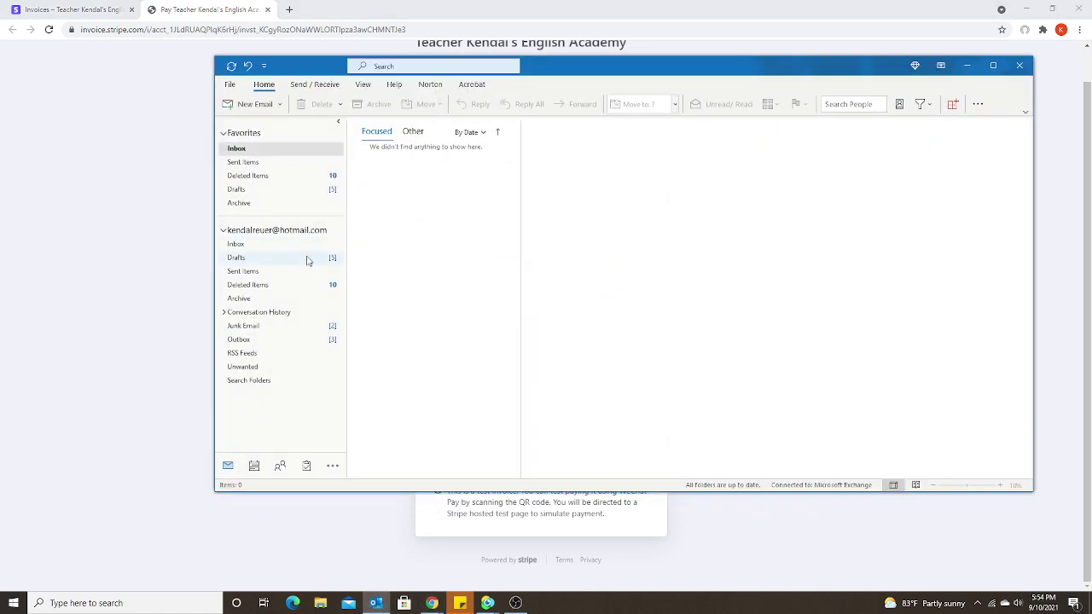
pyautogui.click(276, 249)
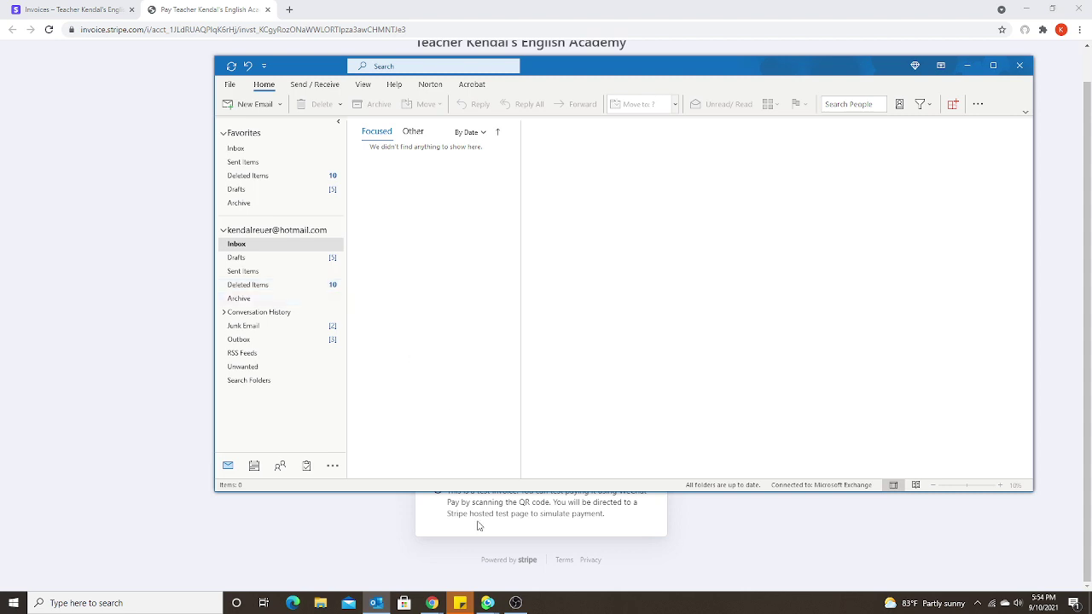
pyautogui.moveTo(487, 603)
pyautogui.click(540, 575)
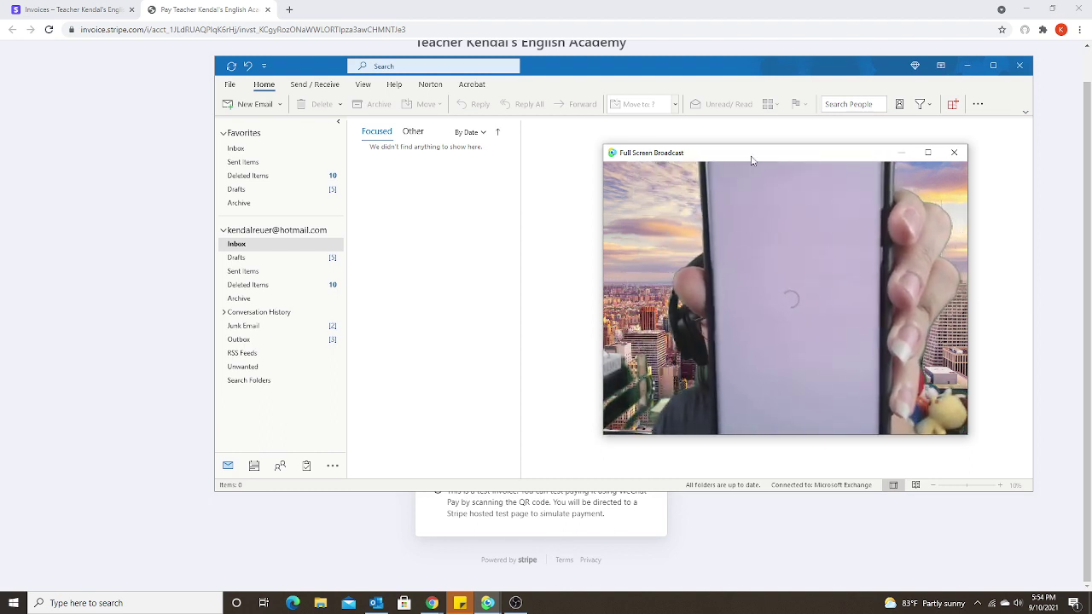
# Minimize Outlook and place the webcam window at upper right beside the WeChat QR code
pyautogui.moveTo(753, 161); pyautogui.dragTo(438, 246)
pyautogui.click(871, 89)
pyautogui.click(967, 66)
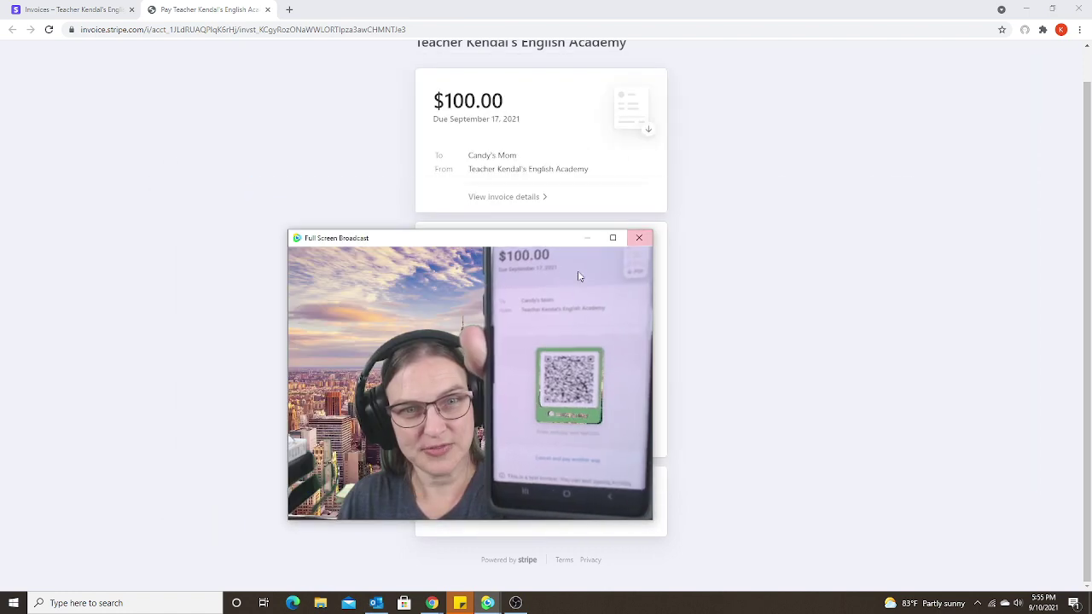
pyautogui.moveTo(529, 243); pyautogui.dragTo(865, 185)
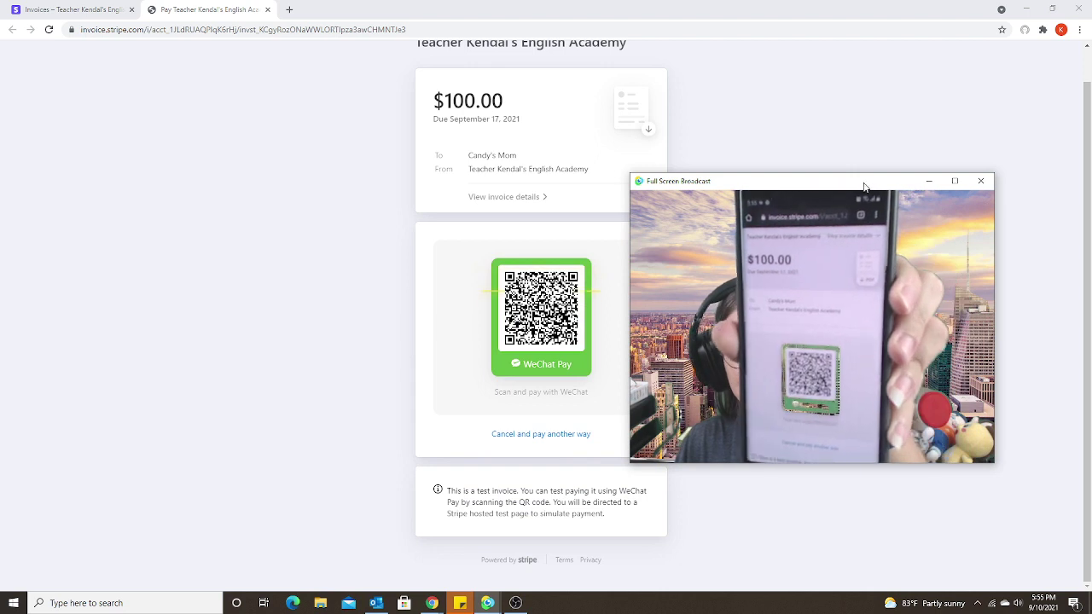